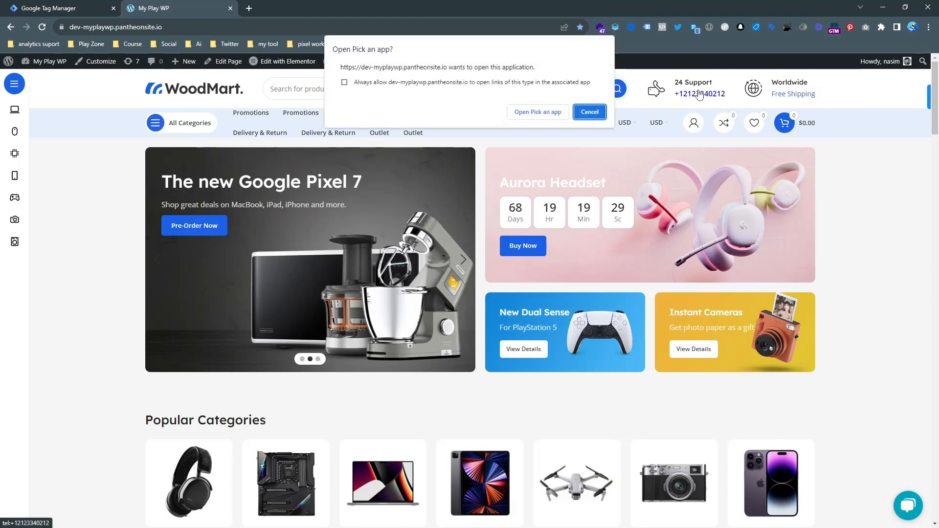
Retry the store's support phone link, dismissing app prompts, then show Tag Manager's empty Tags page.
{"action": "left_click", "coordinate": [618, 108]}
{"action": "left_click", "coordinate": [695, 94]}
{"action": "left_click", "coordinate": [591, 109]}
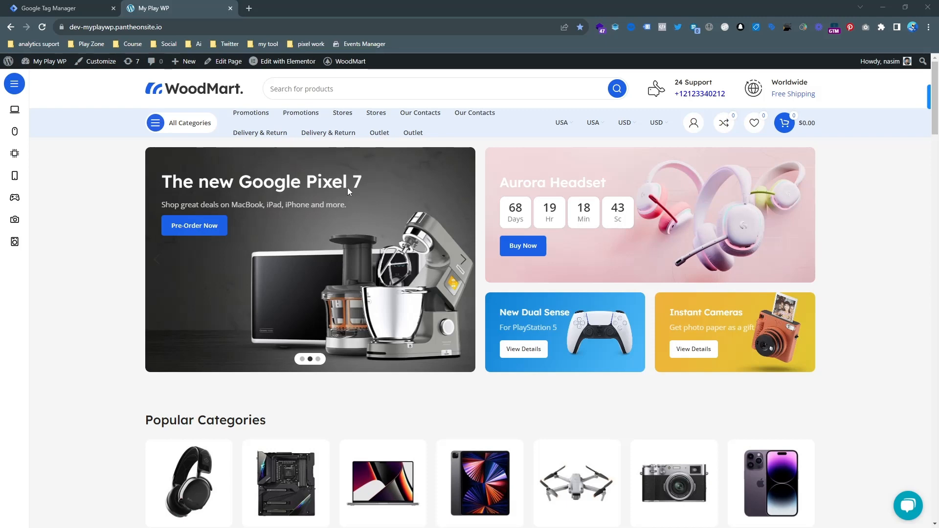
{"action": "left_click", "coordinate": [684, 96]}
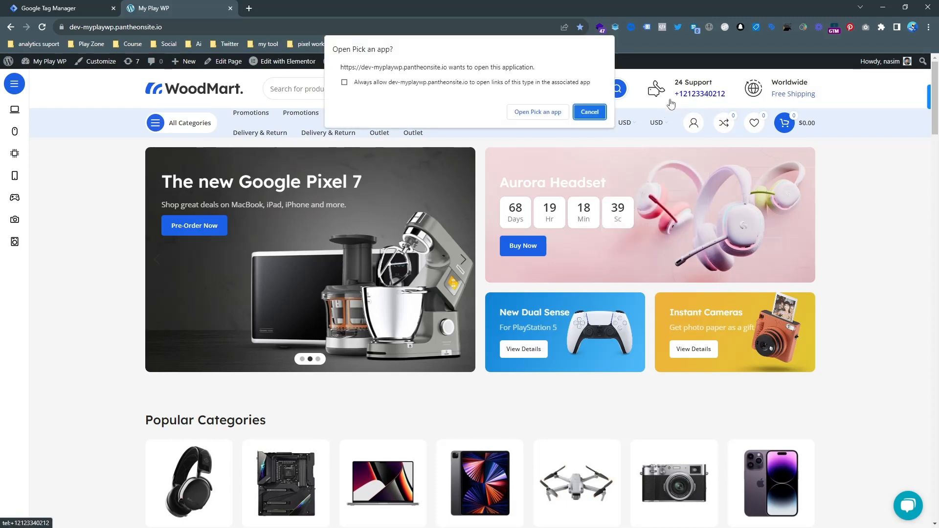
{"action": "left_click", "coordinate": [590, 112]}
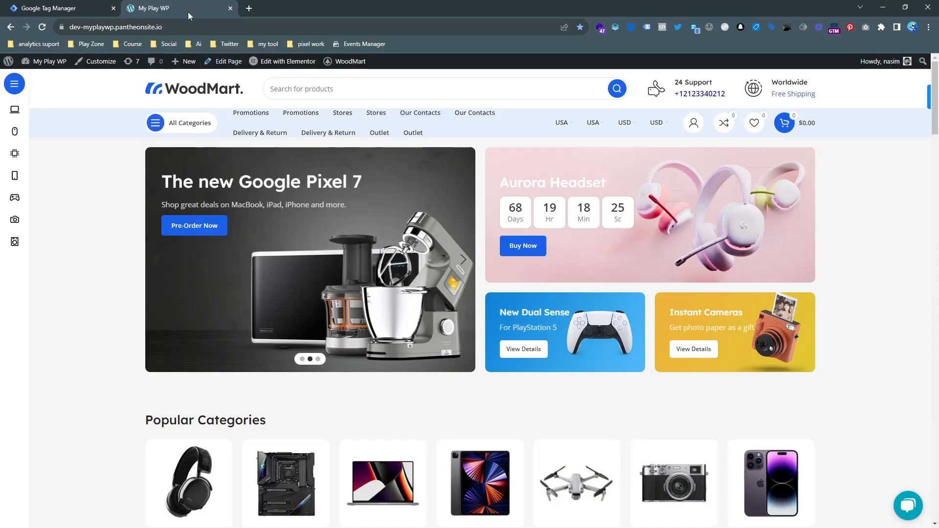
{"action": "left_click", "coordinate": [27, 5]}
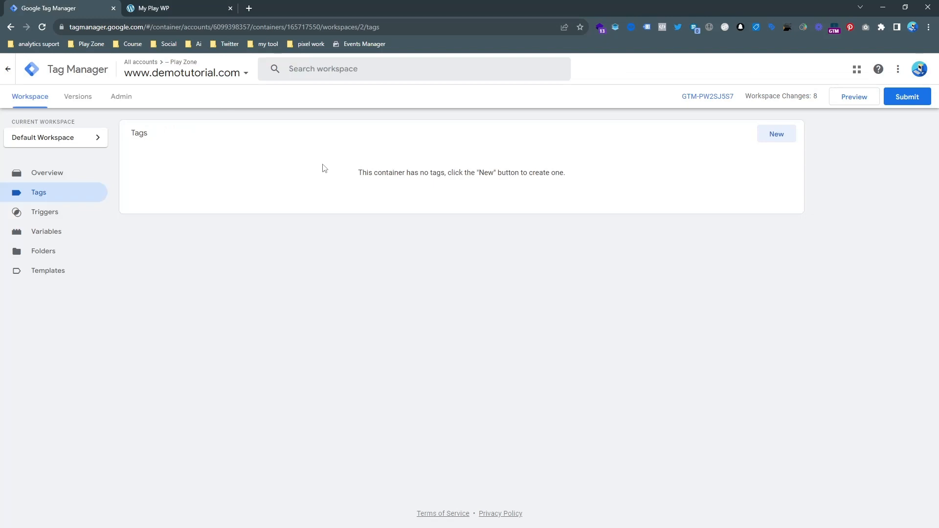
{"action": "left_click", "coordinate": [726, 96]}
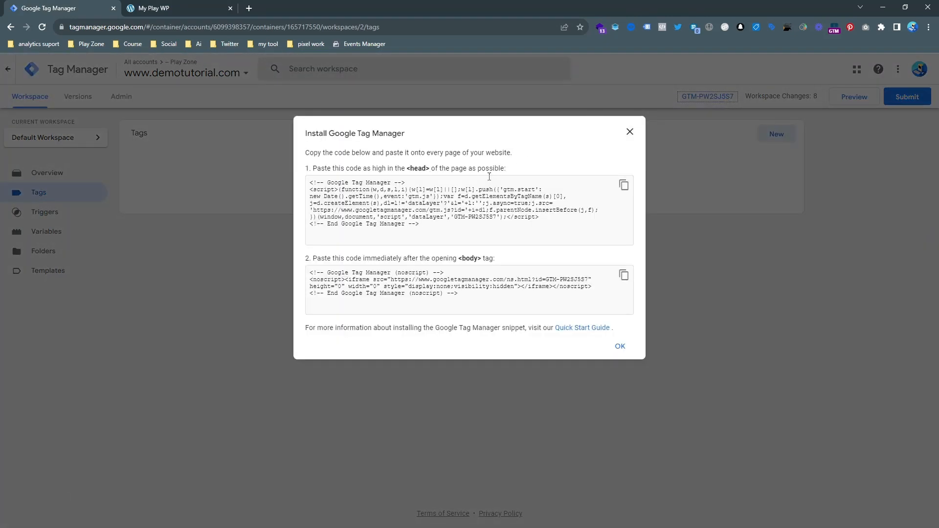
{"action": "left_click_drag", "start_coordinate": [314, 169], "coordinate": [523, 176]}
{"action": "left_click_drag", "start_coordinate": [314, 259], "coordinate": [522, 264]}
{"action": "left_click", "coordinate": [538, 251]}
{"action": "left_click", "coordinate": [631, 131]}
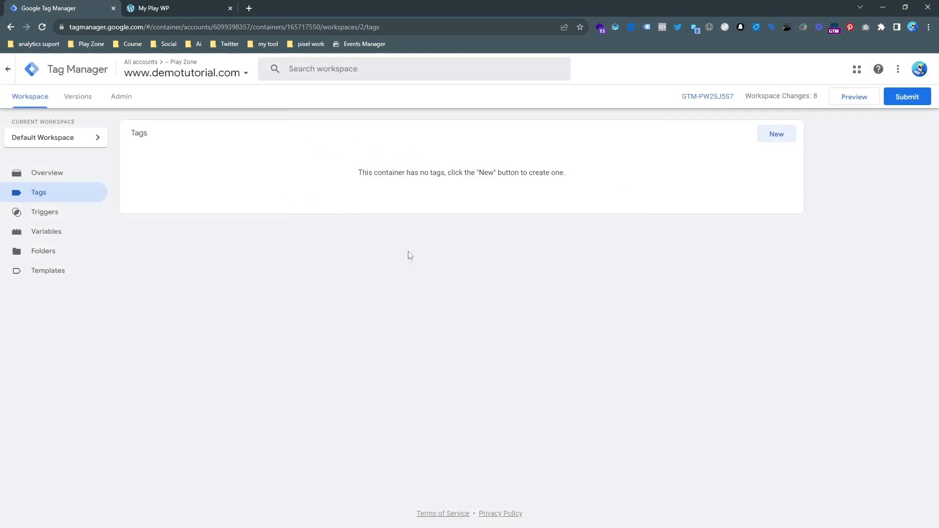
{"action": "left_click", "coordinate": [860, 95]}
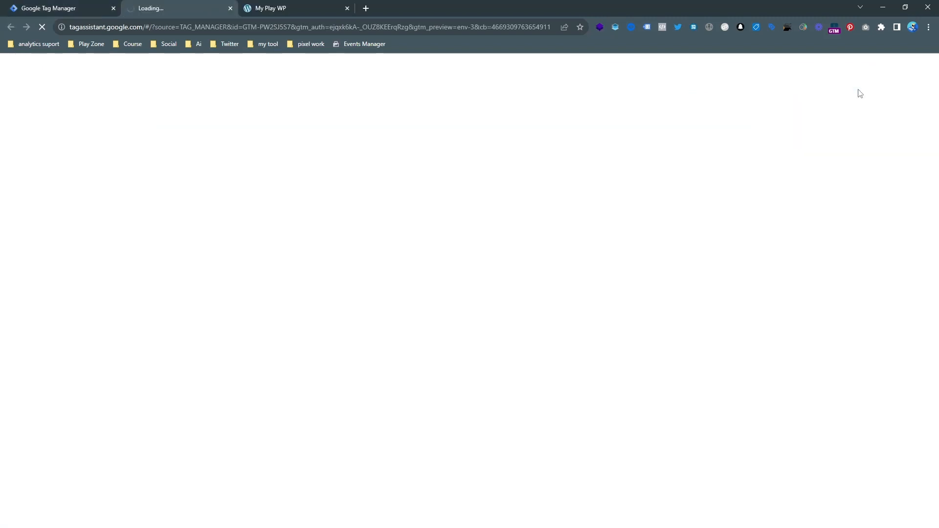
Copy the dev-myplaywp site URL and connect Tag Assistant to it.
{"action": "left_click", "coordinate": [288, 7]}
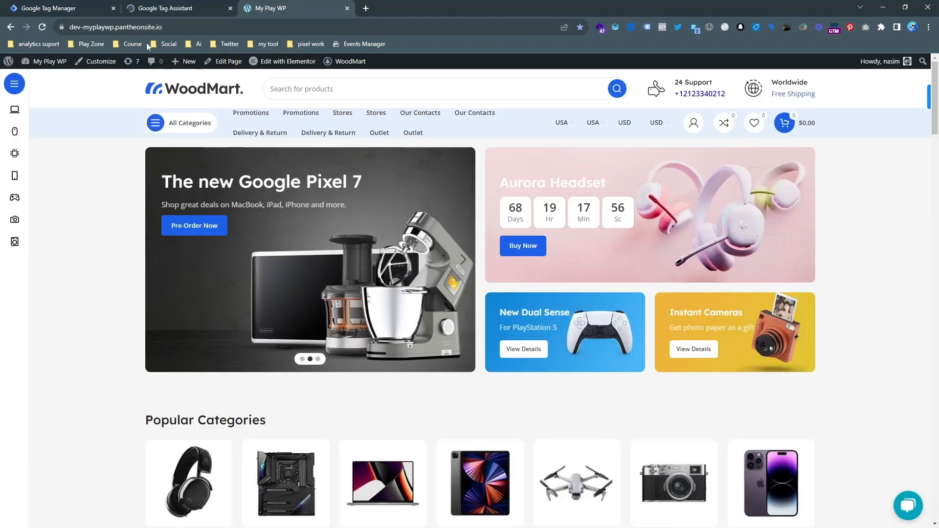
{"action": "left_click", "coordinate": [135, 28]}
{"action": "right_click", "coordinate": [135, 28]}
{"action": "left_click", "coordinate": [170, 84]}
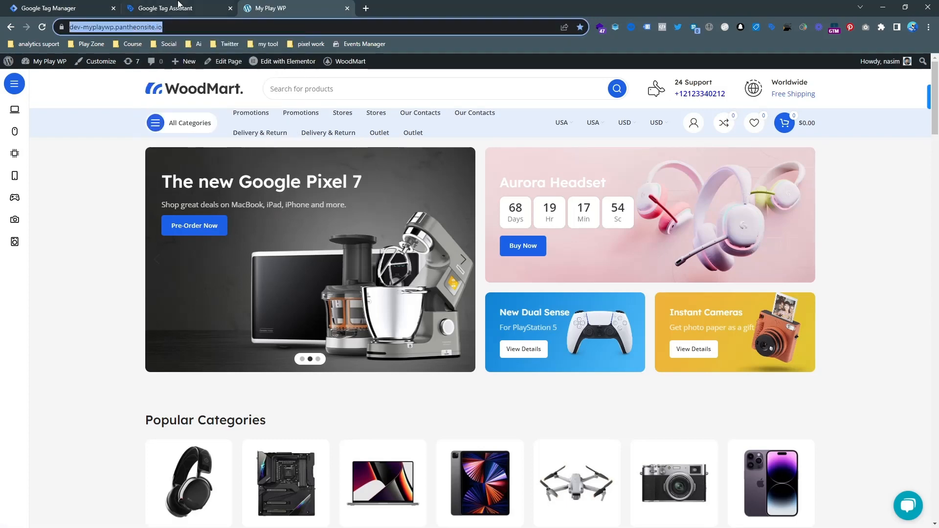
{"action": "left_click", "coordinate": [179, 6]}
{"action": "left_click", "coordinate": [381, 292]}
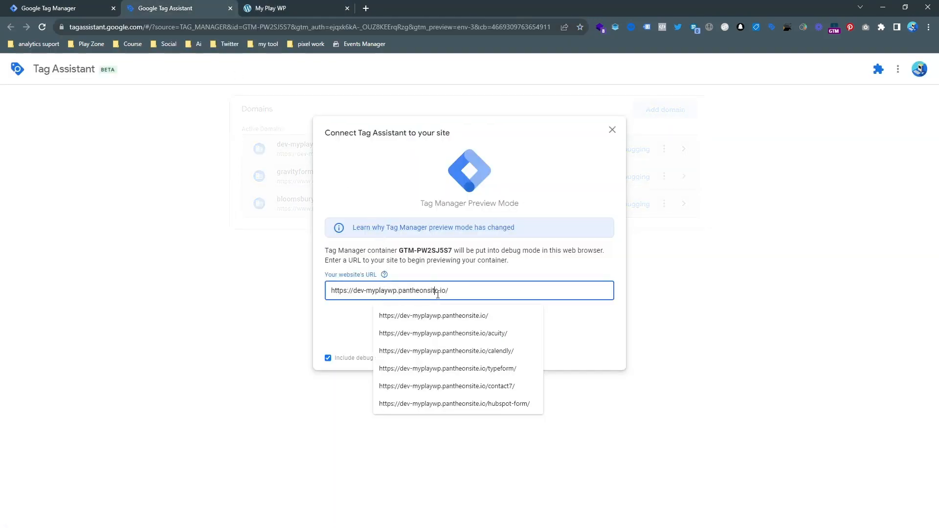
{"action": "left_click", "coordinate": [486, 319]}
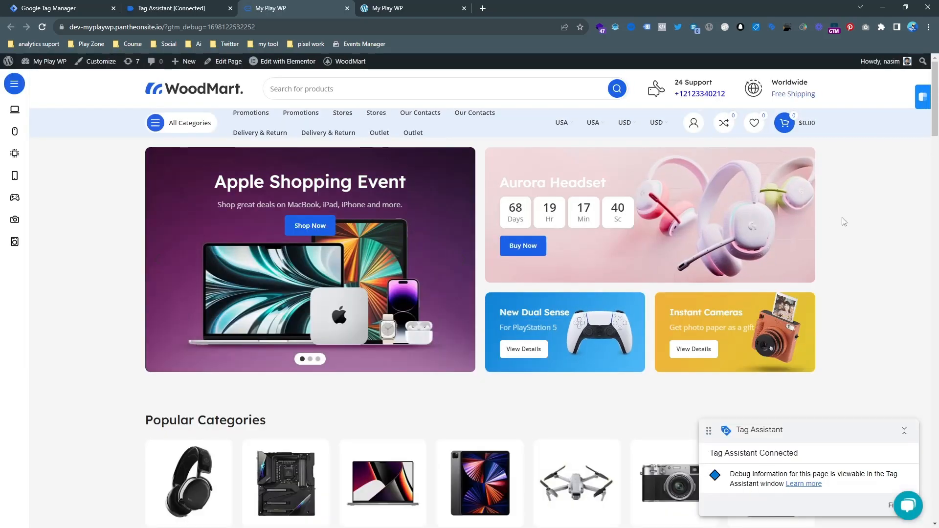
Test the support phone link repeatedly, confirming the debug summary shows no tags, then return to Tag Manager.
{"action": "left_click", "coordinate": [163, 7]}
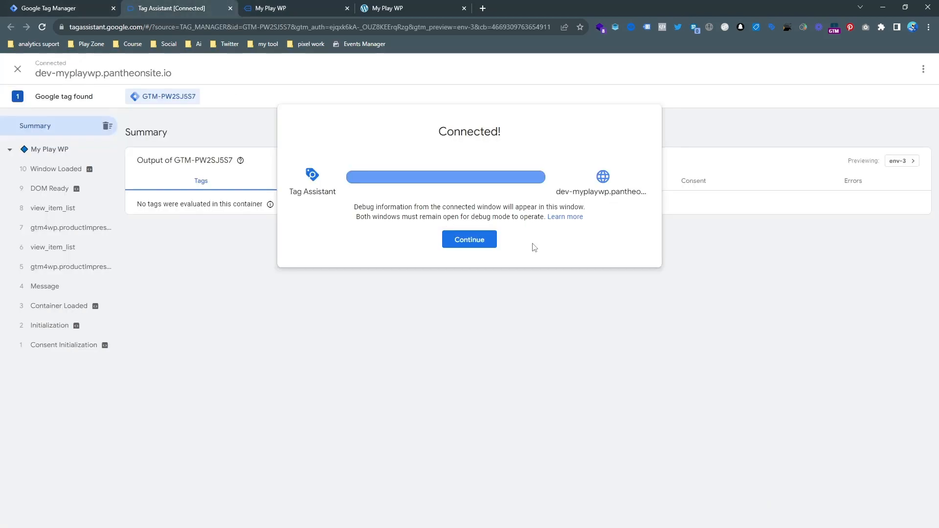
{"action": "left_click", "coordinate": [469, 240]}
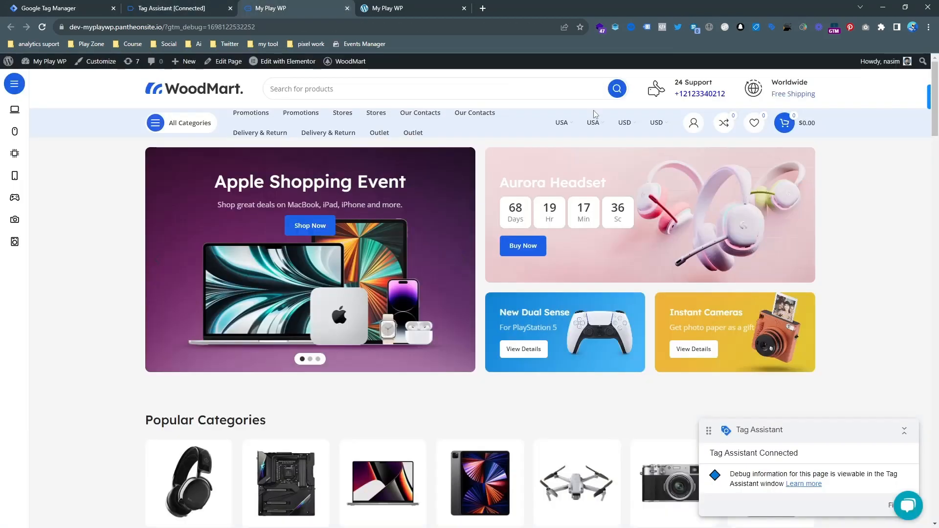
{"action": "left_click", "coordinate": [683, 95]}
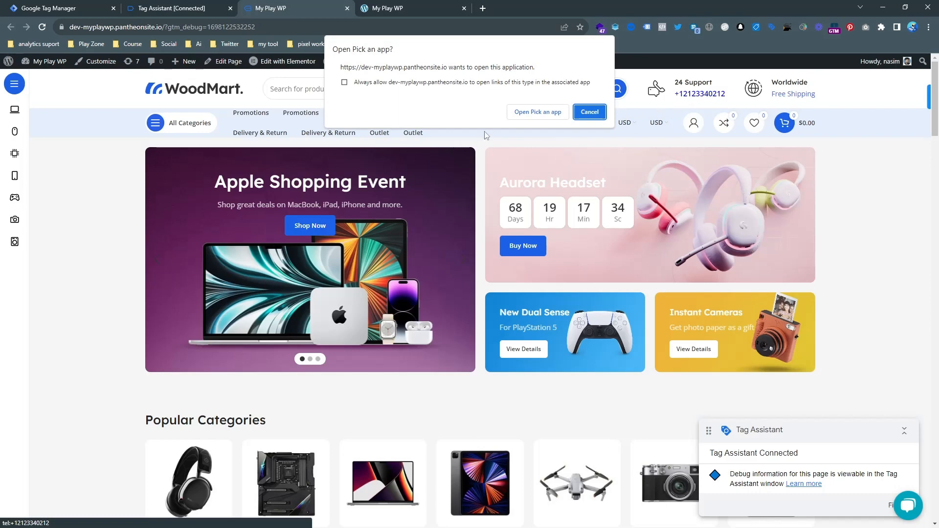
{"action": "left_click", "coordinate": [186, 6]}
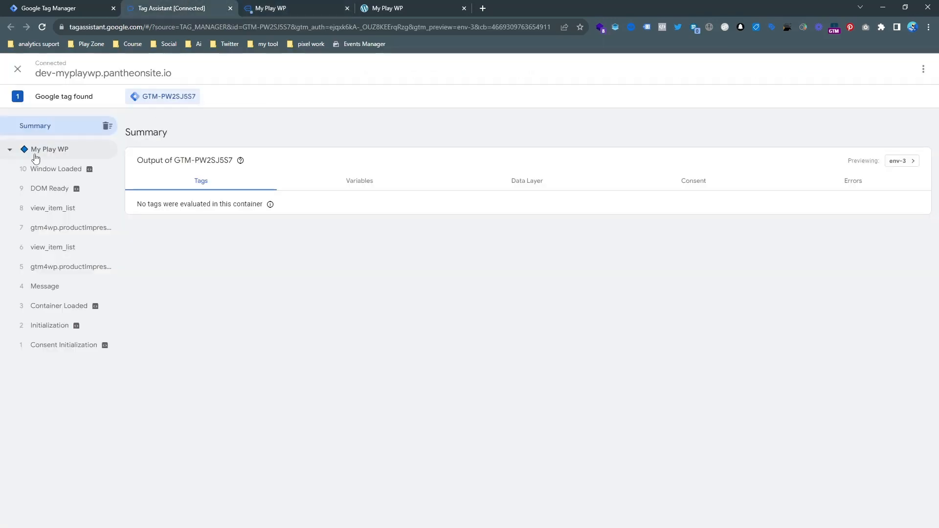
{"action": "left_click", "coordinate": [254, 7]}
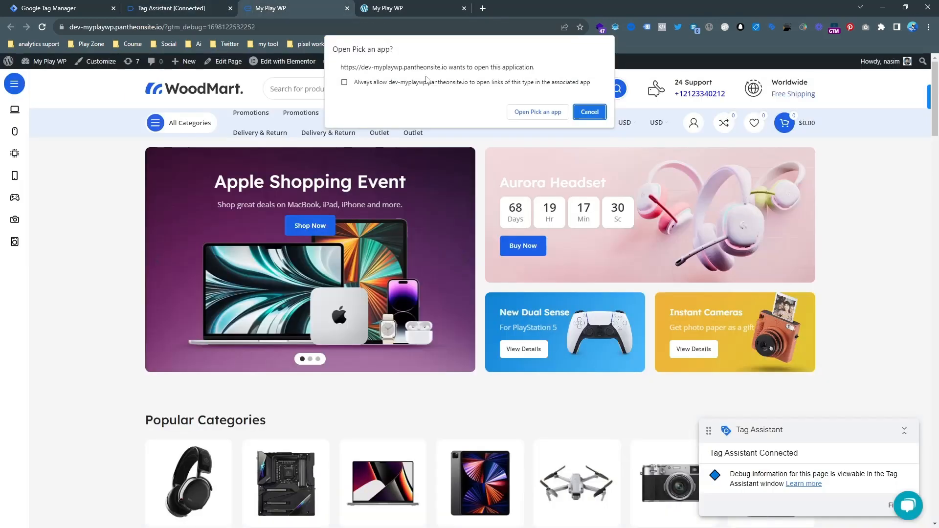
{"action": "left_click", "coordinate": [594, 116]}
{"action": "left_click", "coordinate": [682, 94]}
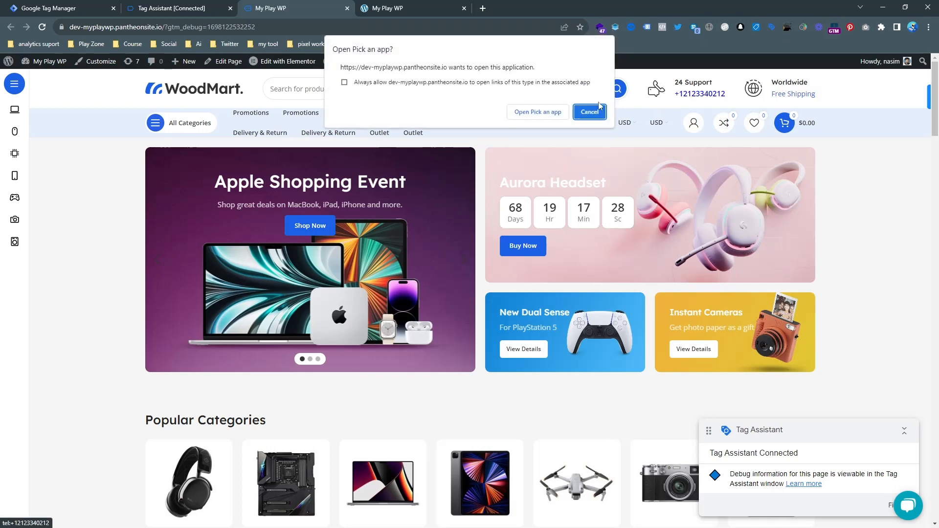
{"action": "left_click", "coordinate": [186, 7]}
{"action": "left_click", "coordinate": [274, 7]}
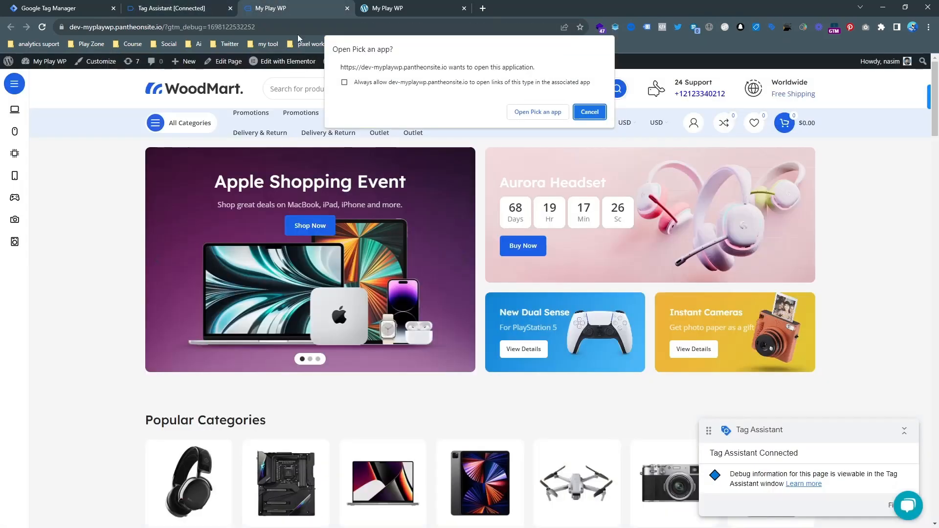
{"action": "left_click", "coordinate": [590, 112]}
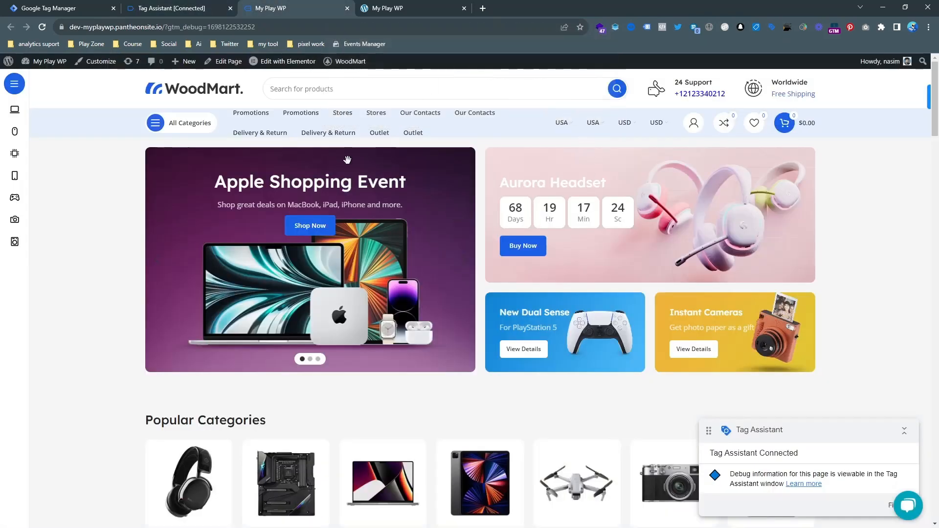
{"action": "left_click", "coordinate": [76, 7]}
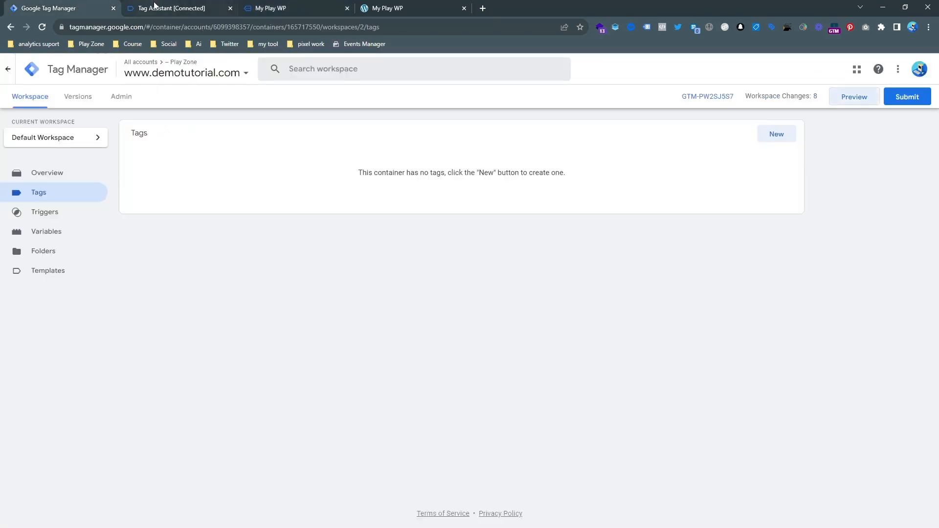
Open built-in variable configuration and enable Click Element, Click Classes and Click Target.
{"action": "left_click", "coordinate": [62, 237]}
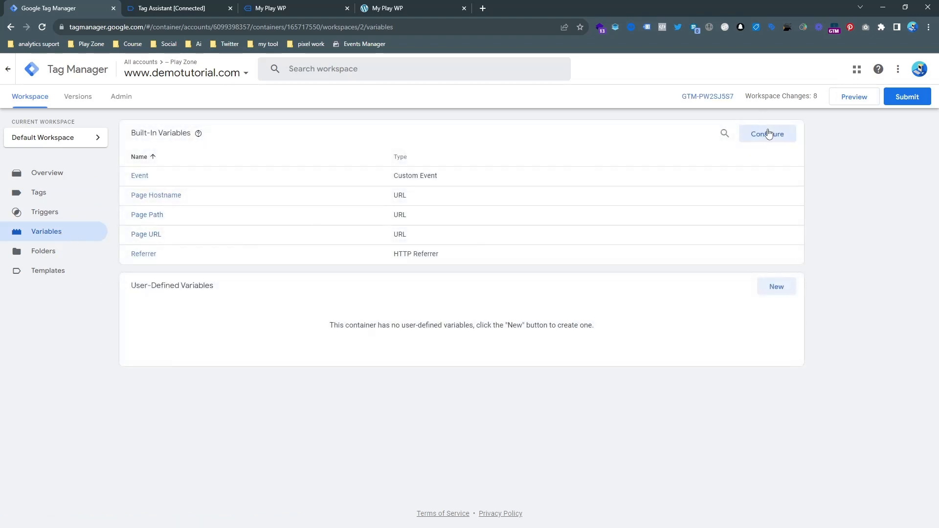
{"action": "left_click", "coordinate": [768, 134]}
{"action": "scroll", "coordinate": [766, 161], "scroll_direction": "down", "scroll_amount": 2}
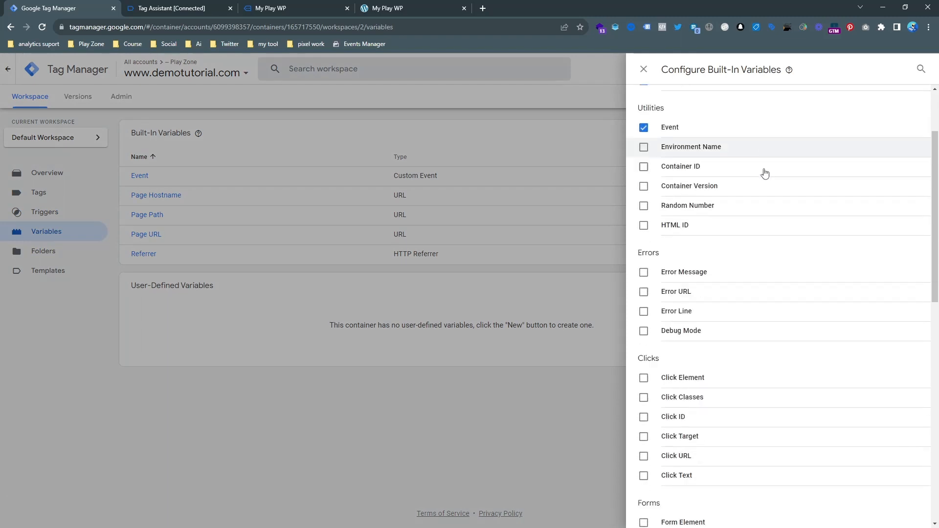
{"action": "scroll", "coordinate": [766, 173], "scroll_direction": "down", "scroll_amount": 4}
{"action": "left_click", "coordinate": [682, 185]}
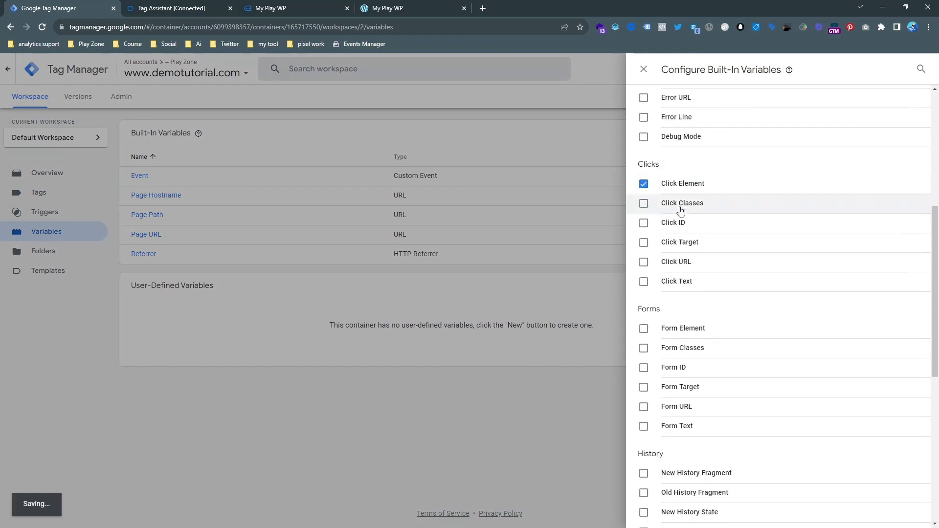
{"action": "left_click", "coordinate": [677, 223]}
{"action": "left_click", "coordinate": [677, 231]}
Enable Click ID, Click URL and Click Text, then close the built-in variables panel.
{"action": "left_click", "coordinate": [675, 239]}
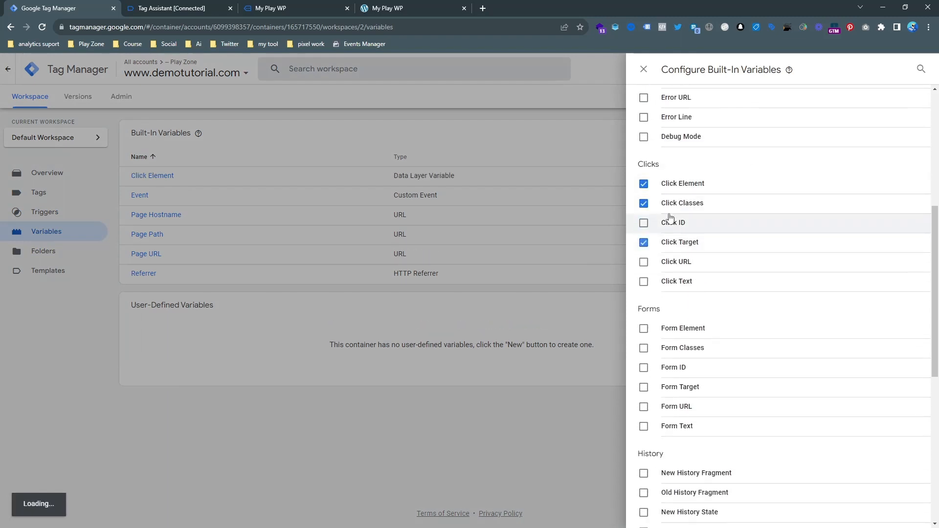
{"action": "left_click", "coordinate": [668, 209]}
{"action": "left_click", "coordinate": [665, 228]}
{"action": "left_click", "coordinate": [670, 209]}
{"action": "left_click", "coordinate": [665, 259]}
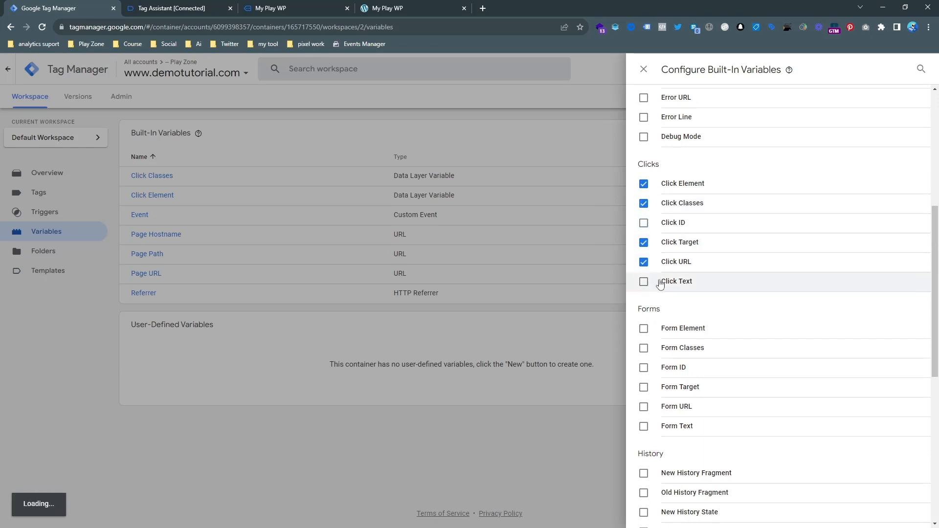
{"action": "left_click", "coordinate": [660, 281]}
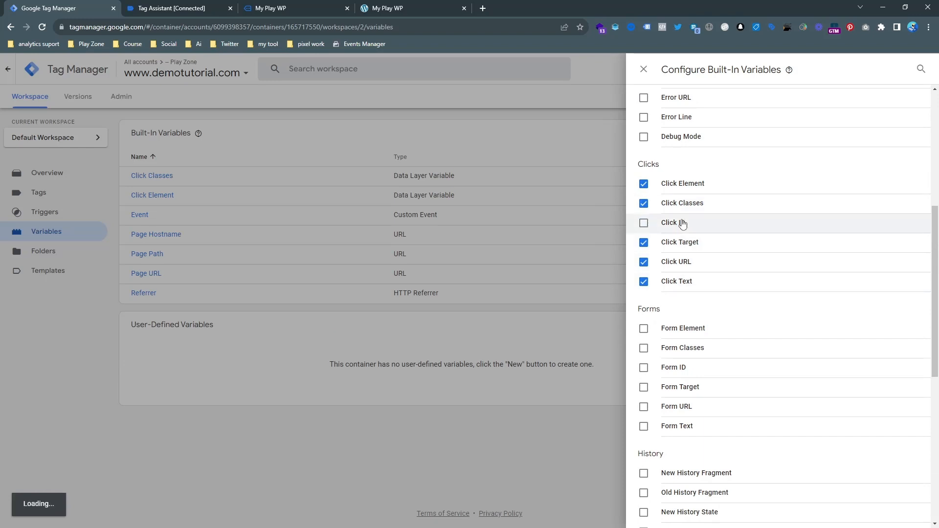
{"action": "left_click", "coordinate": [643, 223]}
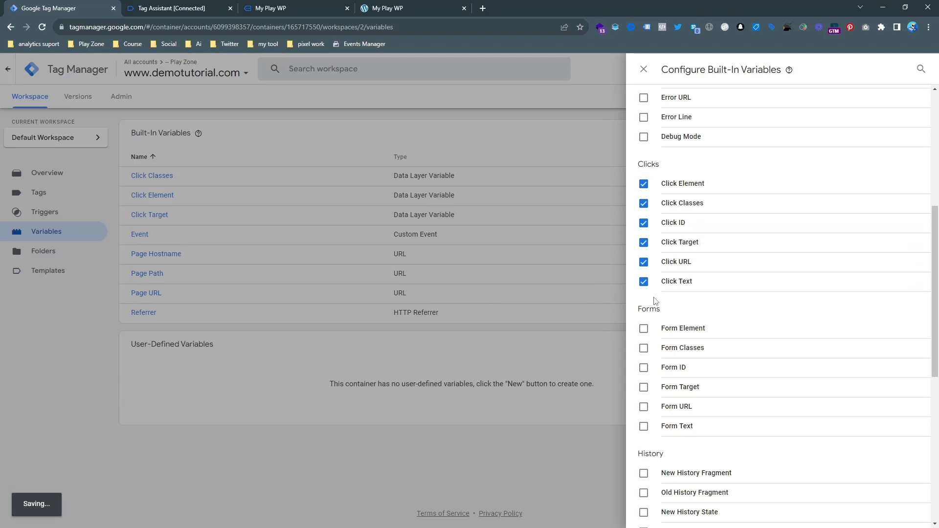
{"action": "left_click", "coordinate": [473, 250]}
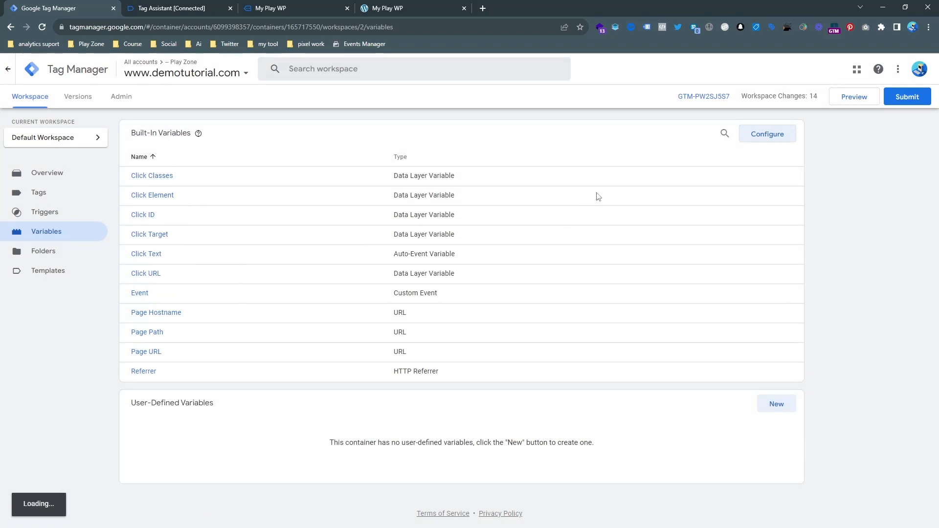
Launch Preview from Tag Manager and connect Tag Assistant to dev-myplaywp.pantheonsite.io.
{"action": "left_click", "coordinate": [41, 217]}
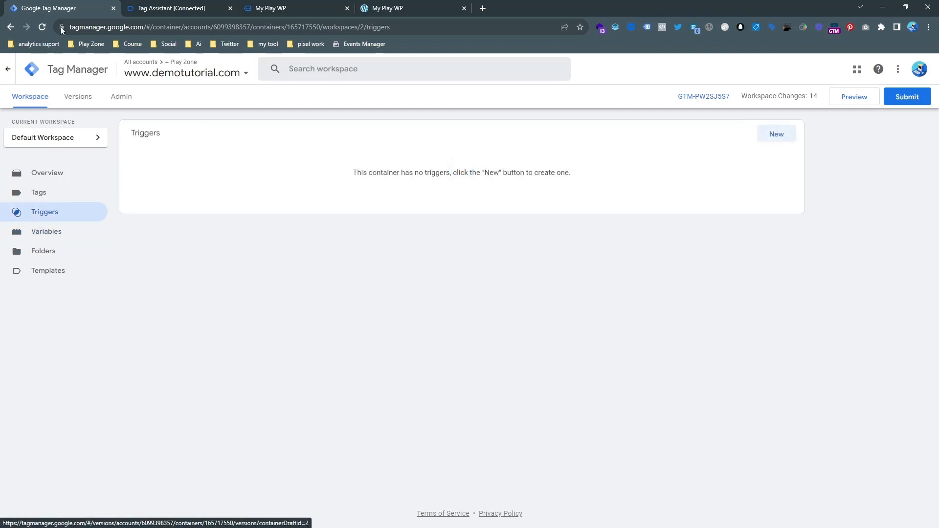
{"action": "left_click", "coordinate": [163, 7]}
{"action": "left_click", "coordinate": [299, 7]}
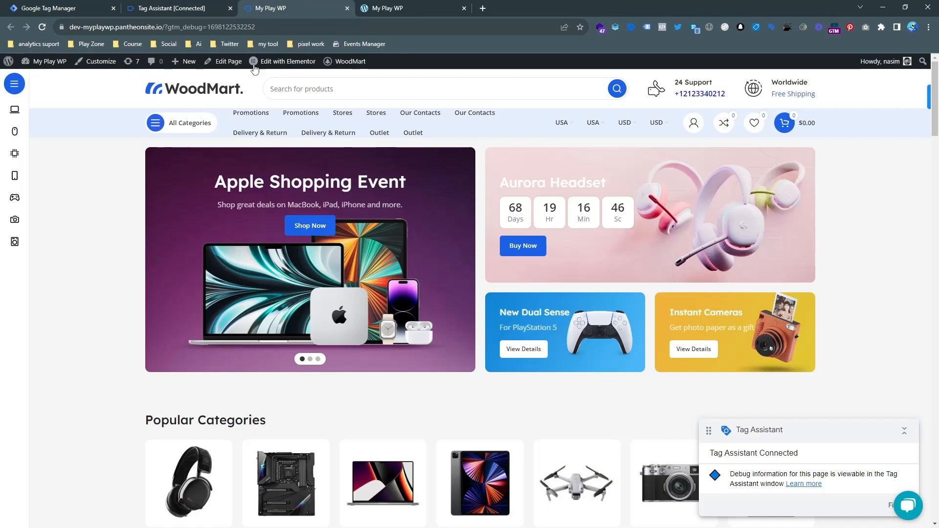
{"action": "left_click", "coordinate": [72, 4]}
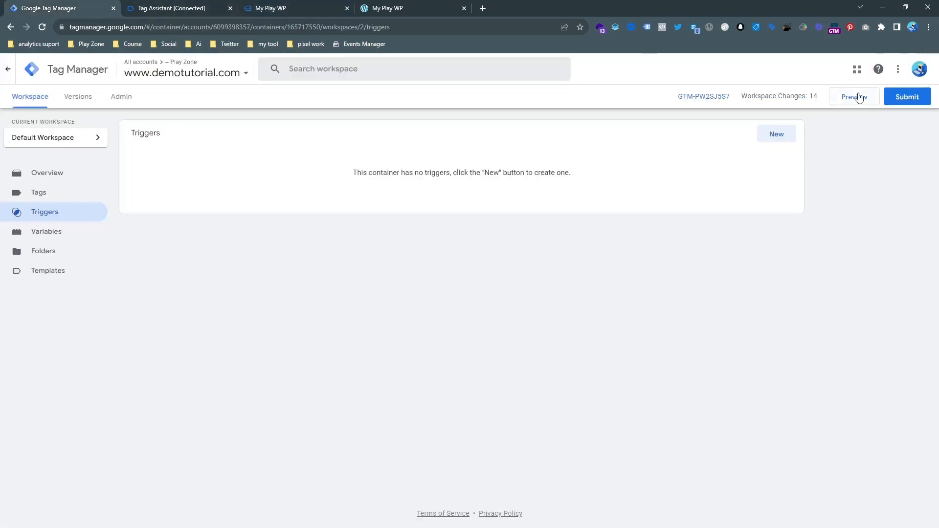
{"action": "left_click", "coordinate": [858, 97]}
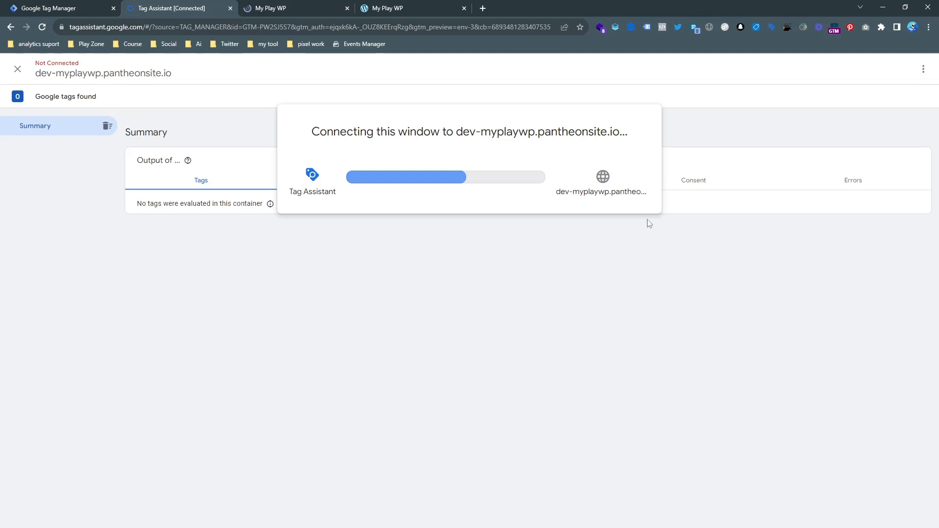
{"action": "left_click", "coordinate": [313, 6]}
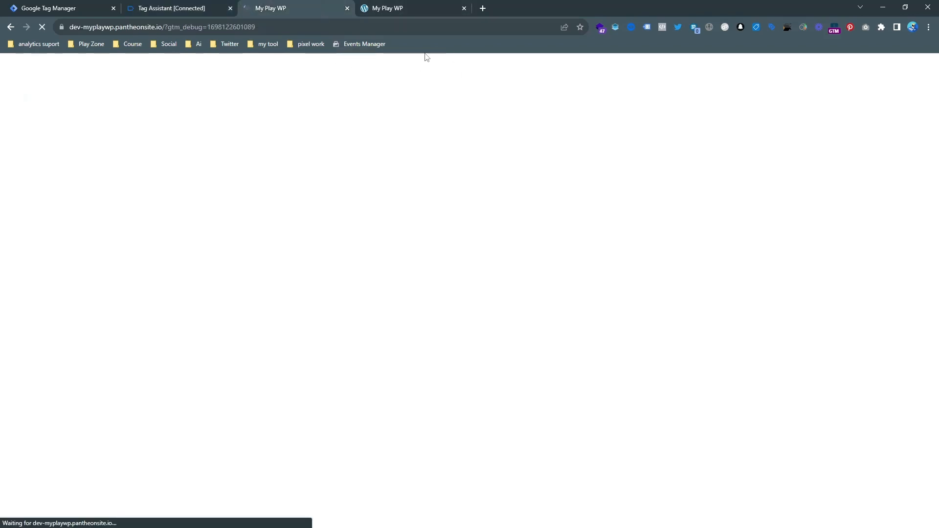
{"action": "left_click", "coordinate": [202, 11]}
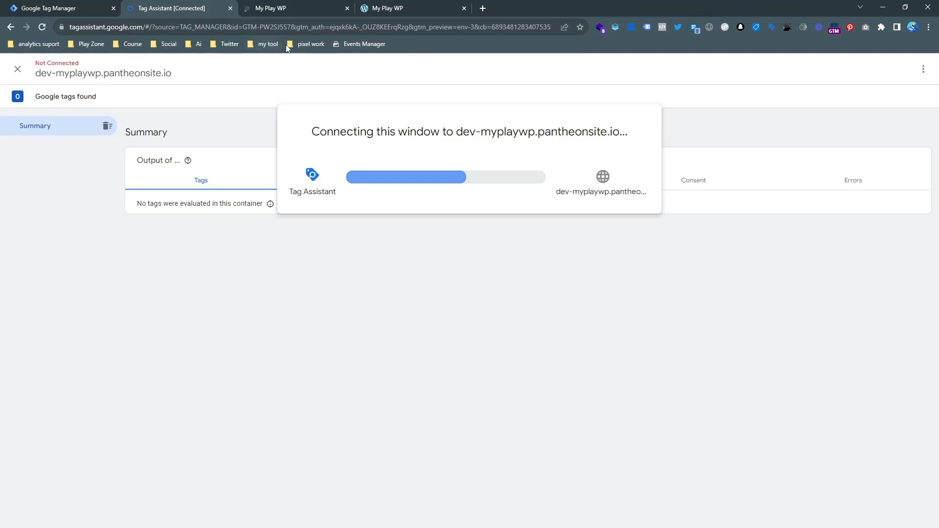
{"action": "left_click", "coordinate": [338, 4]}
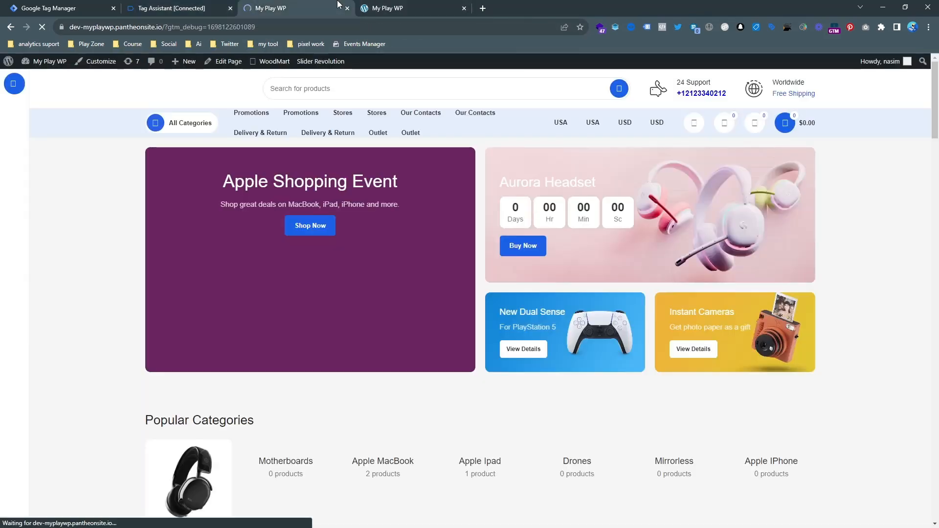
{"action": "left_click", "coordinate": [206, 4]}
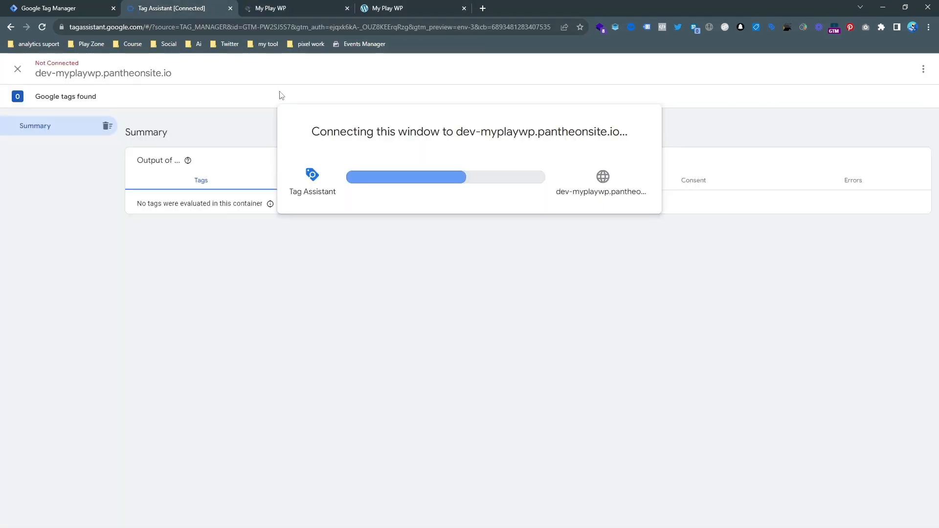
{"action": "left_click", "coordinate": [447, 245]}
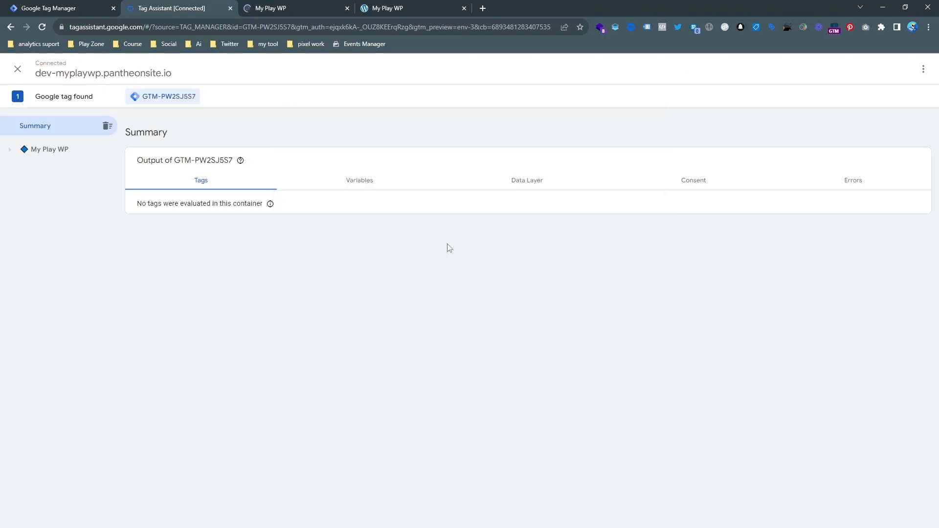
Click the site's support phone link, check Tag Assistant shows no tags fired, then return to Triggers.
{"action": "left_click", "coordinate": [276, 7]}
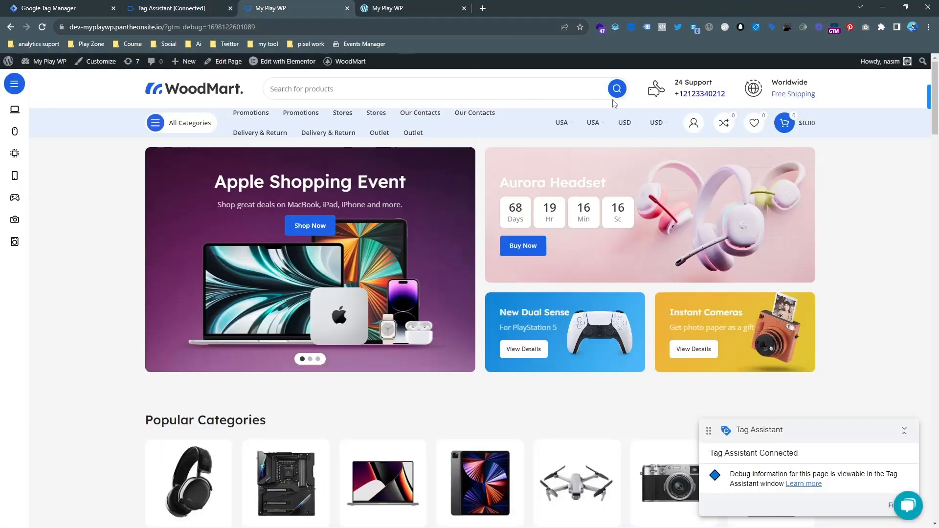
{"action": "left_click", "coordinate": [693, 96]}
{"action": "left_click", "coordinate": [171, 8]}
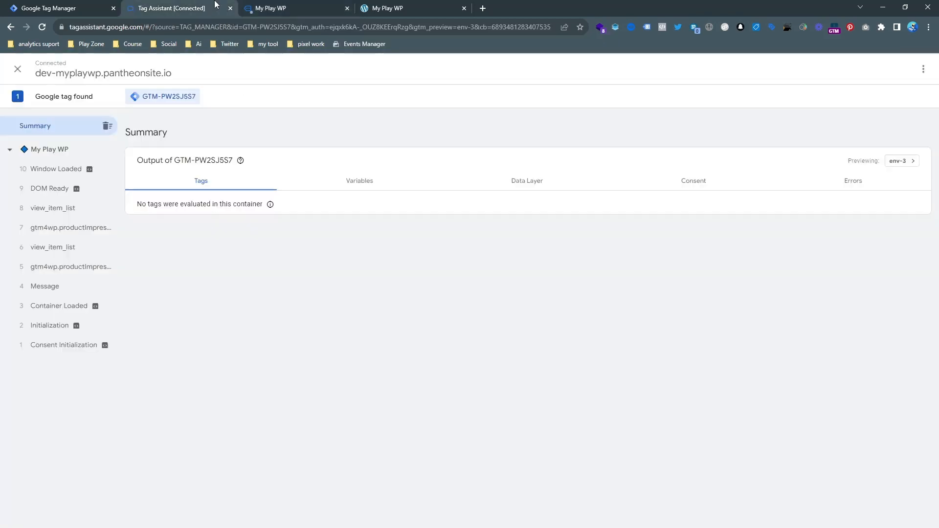
{"action": "left_click", "coordinate": [299, 8]}
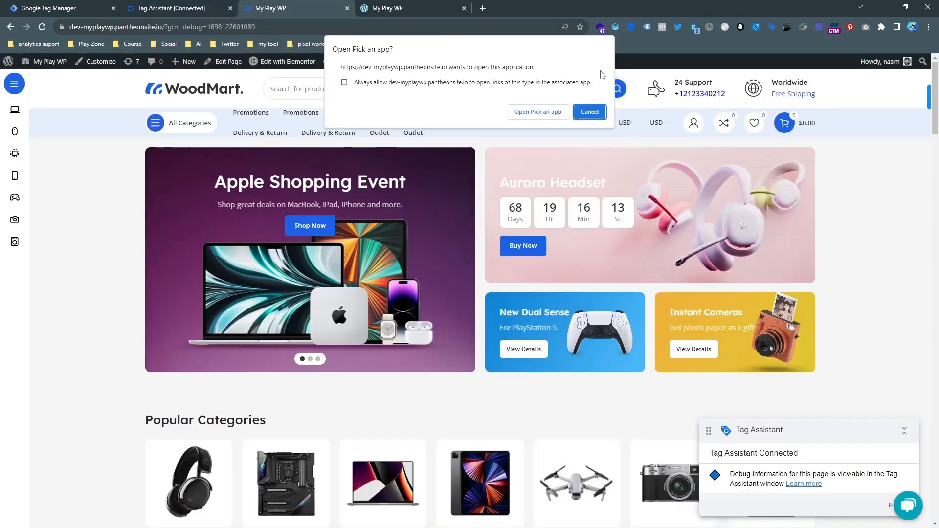
{"action": "left_click", "coordinate": [590, 111]}
{"action": "left_click", "coordinate": [695, 96]}
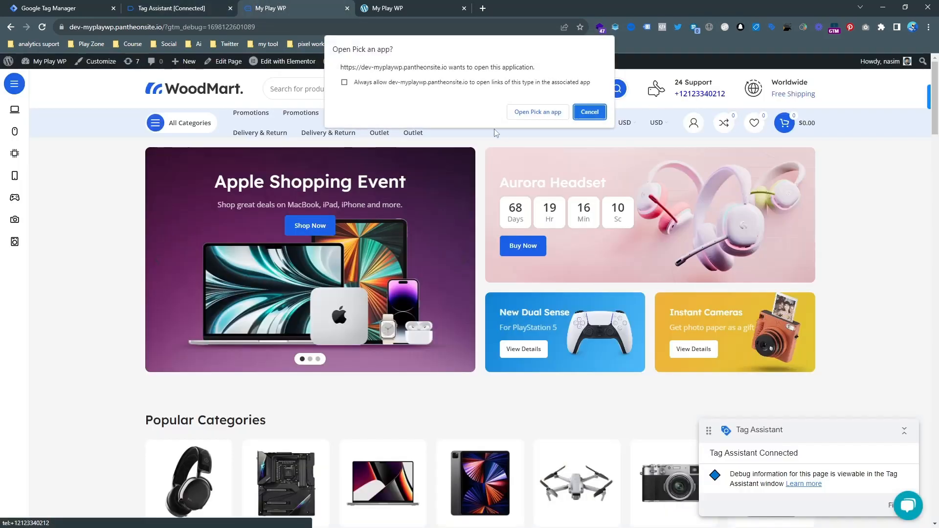
{"action": "left_click", "coordinate": [590, 111]}
{"action": "left_click", "coordinate": [204, 6]}
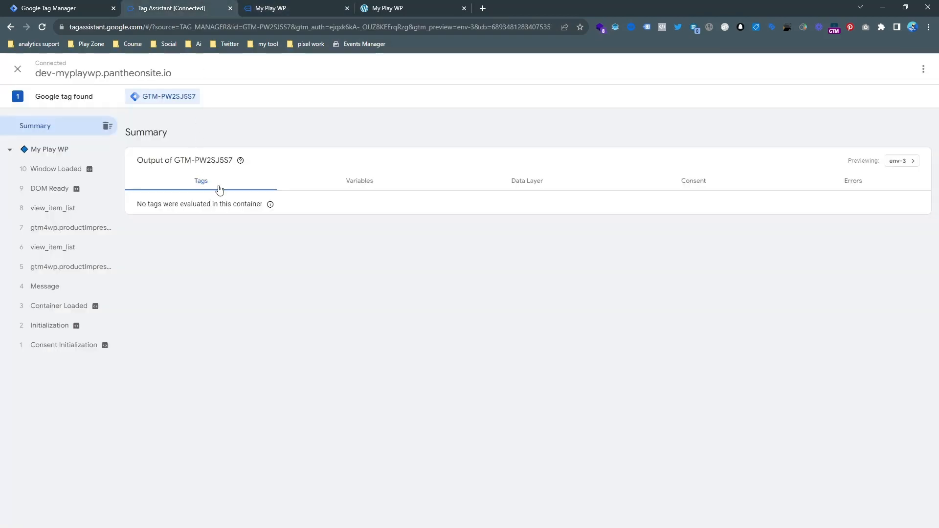
{"action": "left_click", "coordinate": [71, 7]}
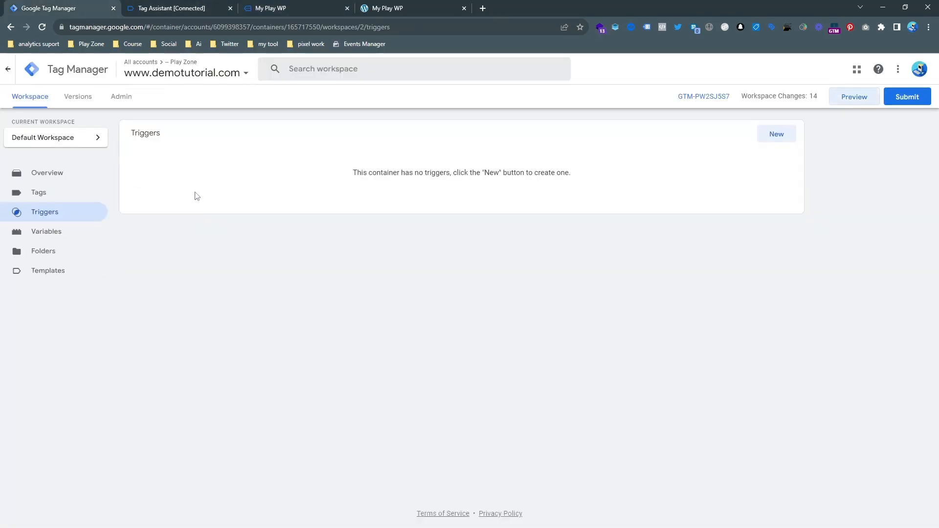
Create an 'All Elements' click trigger firing on all clicks, then relaunch Preview.
{"action": "left_click", "coordinate": [782, 133]}
{"action": "left_click", "coordinate": [451, 170]}
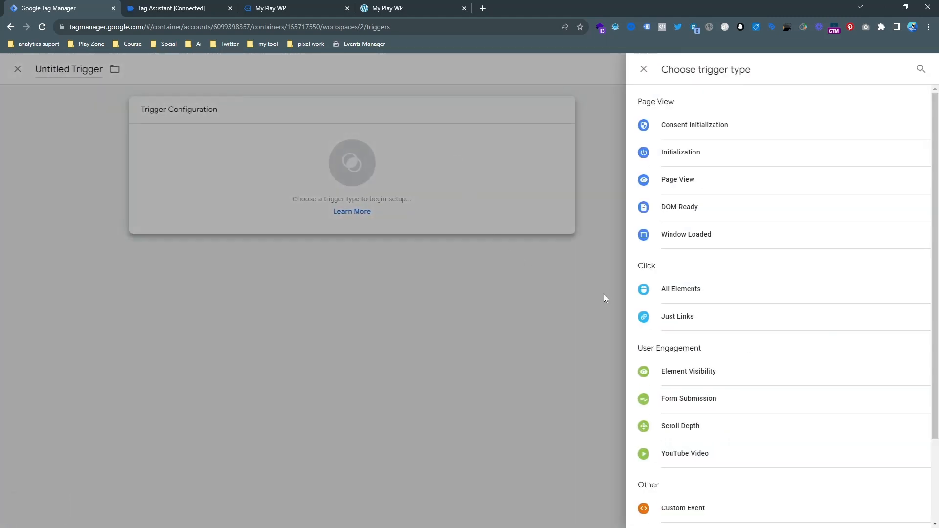
{"action": "left_click", "coordinate": [688, 293]}
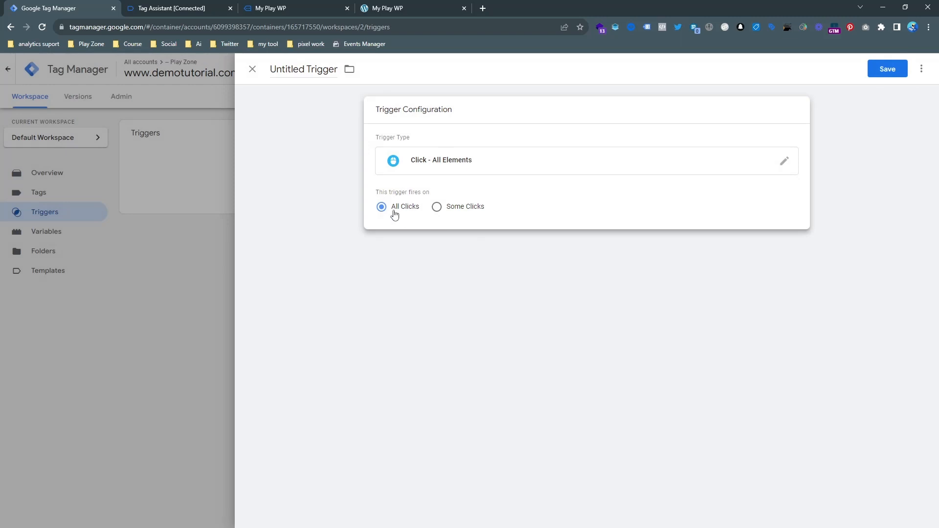
{"action": "left_click", "coordinate": [887, 69]}
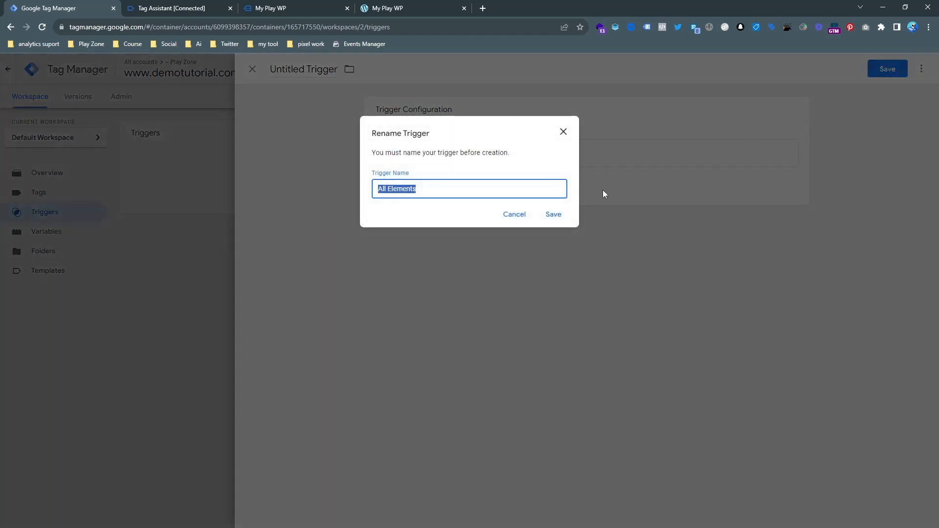
{"action": "left_click", "coordinate": [564, 215]}
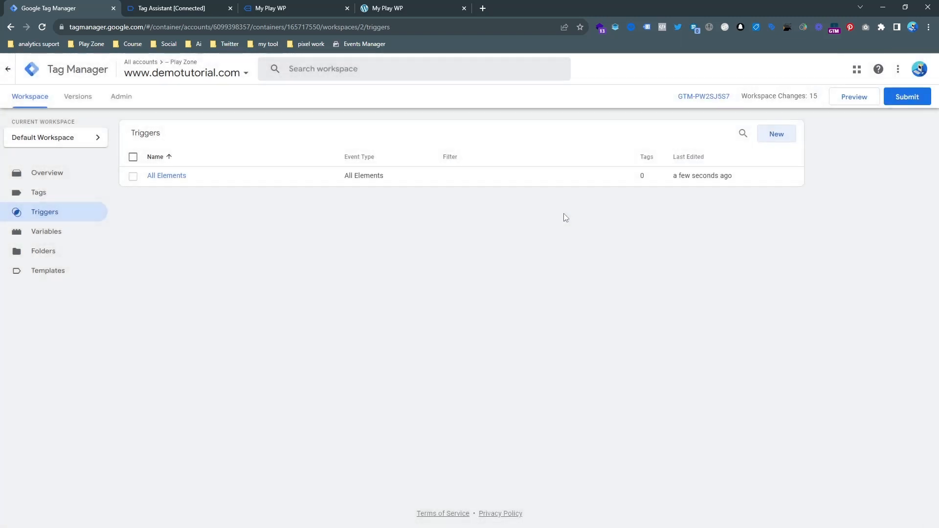
{"action": "left_click", "coordinate": [858, 98]}
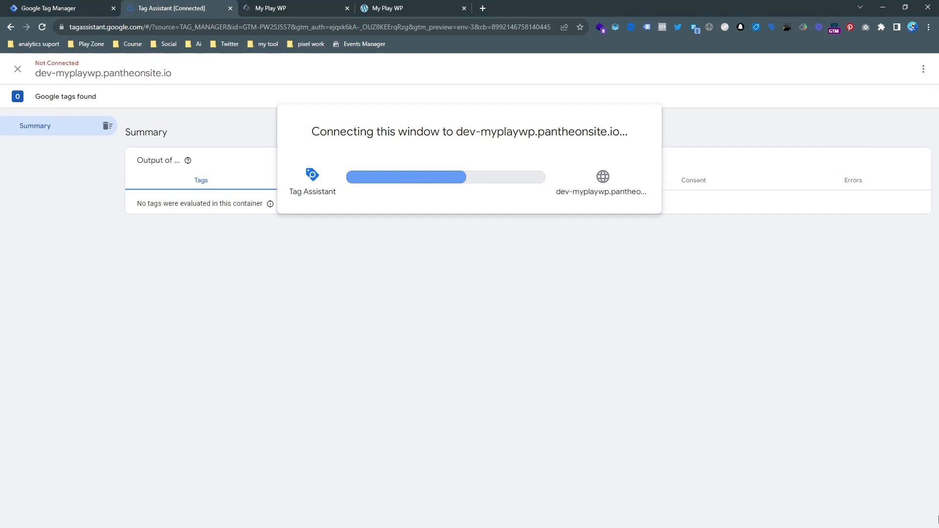
Click the phone link on the debugged site and open the resulting Click event in Tag Assistant.
{"action": "left_click", "coordinate": [274, 11]}
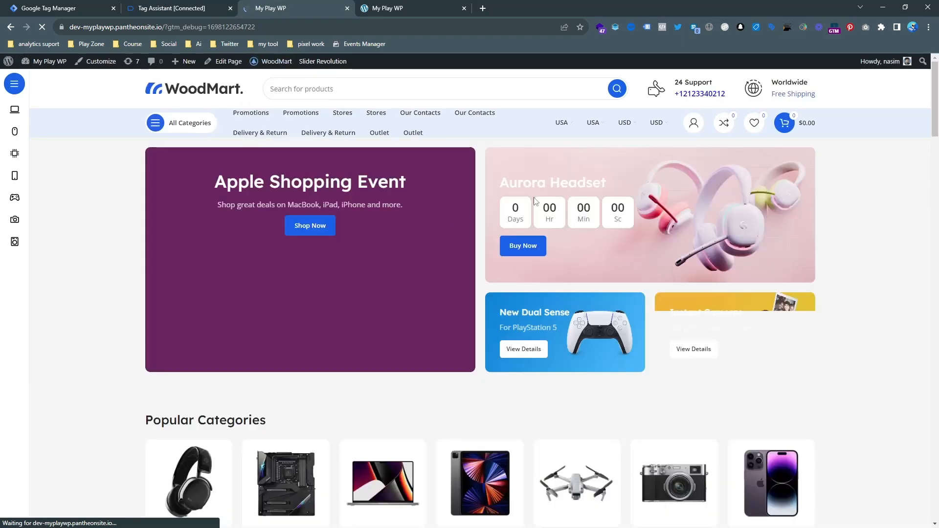
{"action": "left_click", "coordinate": [701, 94]}
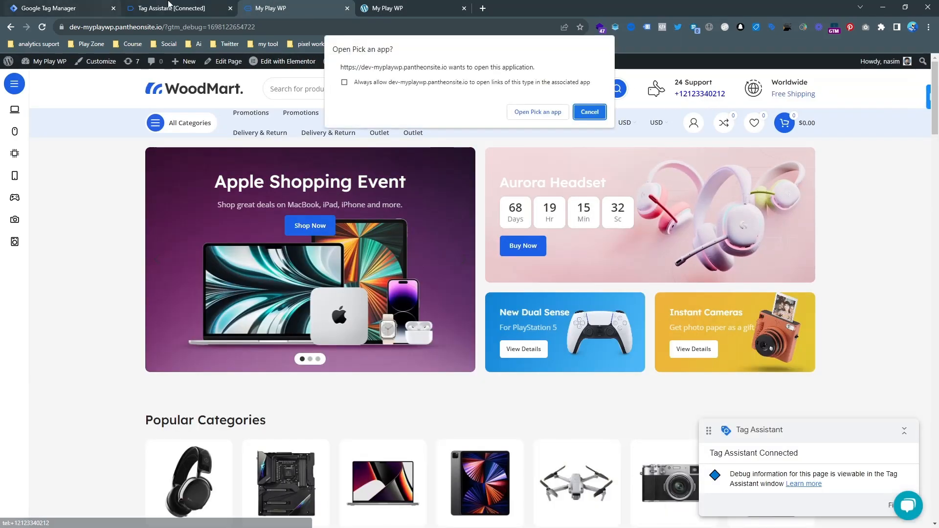
{"action": "left_click", "coordinate": [171, 9]}
{"action": "left_click", "coordinate": [462, 240]}
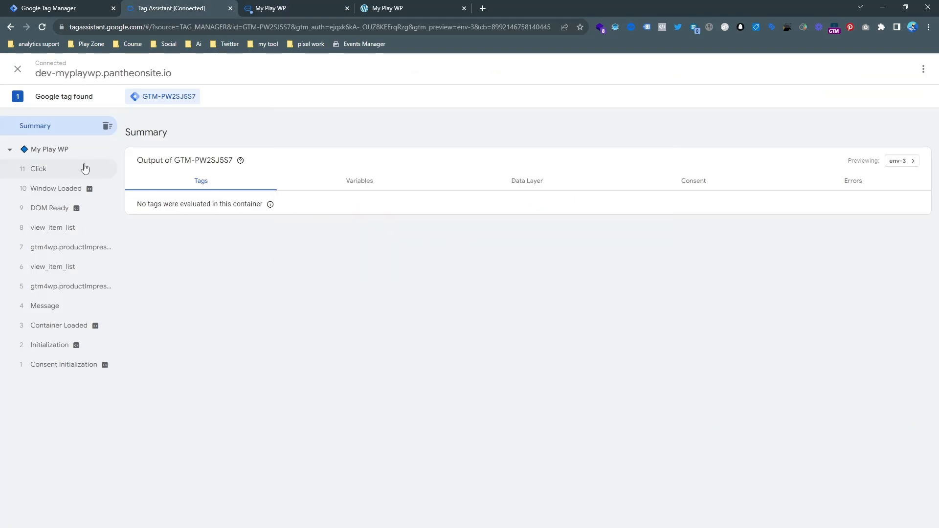
{"action": "left_click", "coordinate": [62, 170]}
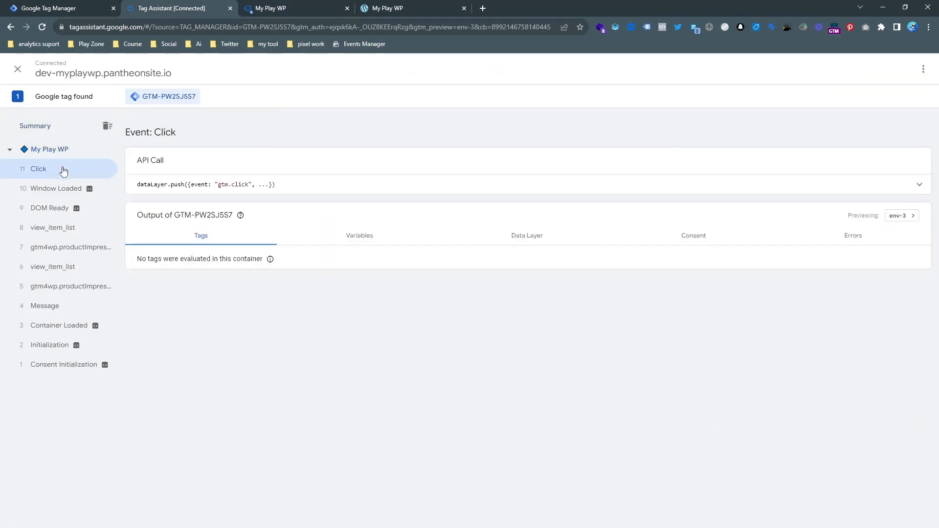
Review the Click event's Data Layer and Variables tabs.
{"action": "left_click", "coordinate": [554, 236]}
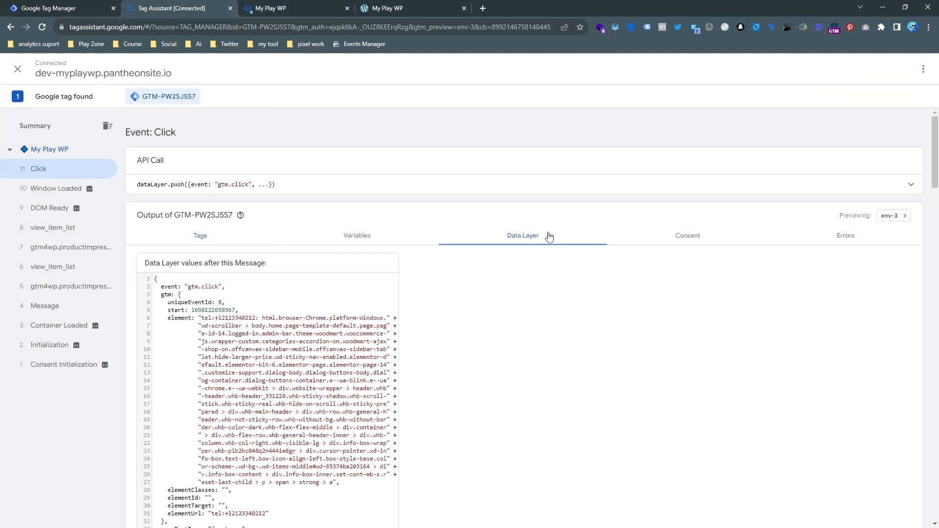
{"action": "scroll", "coordinate": [395, 267], "scroll_direction": "down", "scroll_amount": 1}
{"action": "scroll", "coordinate": [396, 267], "scroll_direction": "down", "scroll_amount": 3}
{"action": "scroll", "coordinate": [213, 329], "scroll_direction": "up", "scroll_amount": 5}
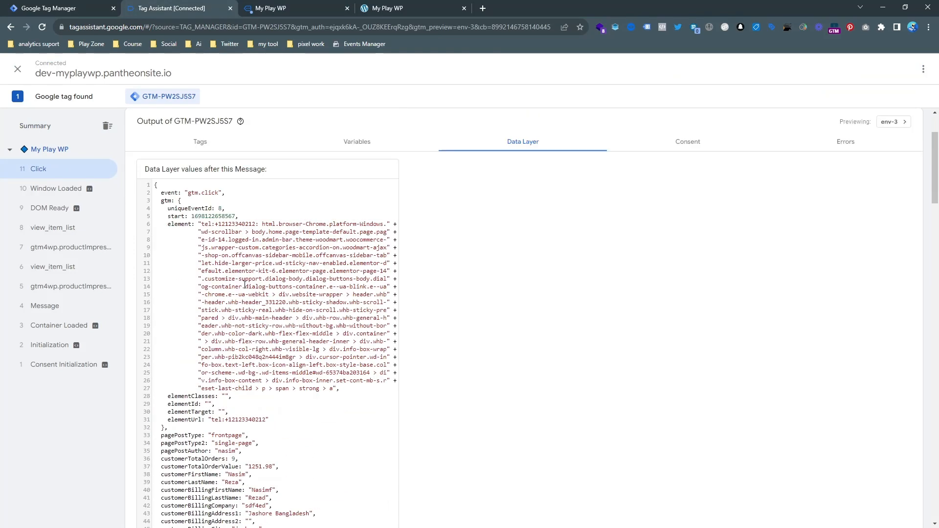
{"action": "left_click", "coordinate": [318, 239]}
{"action": "scroll", "coordinate": [176, 295], "scroll_direction": "down", "scroll_amount": 2}
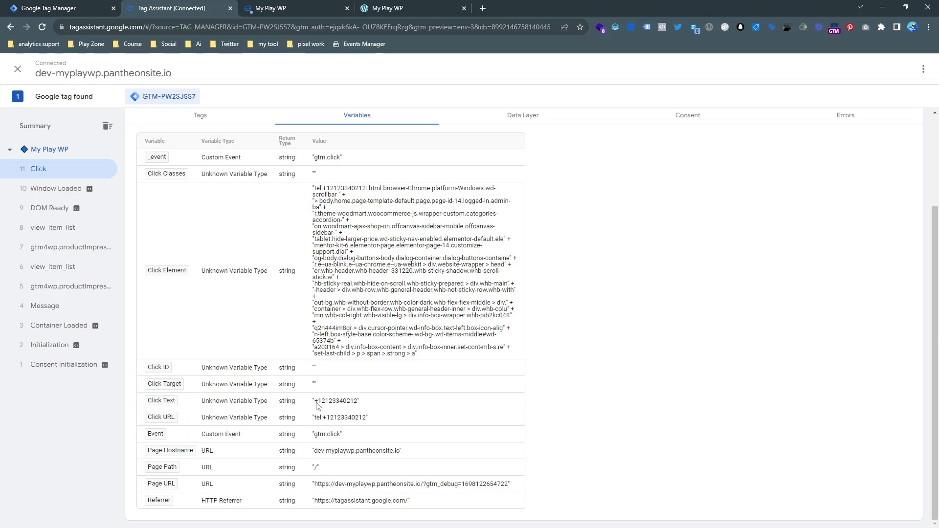
Copy the Click Text value, then dismiss the open-app prompt on the store site.
{"action": "left_click_drag", "start_coordinate": [316, 402], "coordinate": [355, 403]}
{"action": "right_click", "coordinate": [355, 403]}
{"action": "left_click", "coordinate": [359, 410]}
{"action": "left_click", "coordinate": [274, 7]}
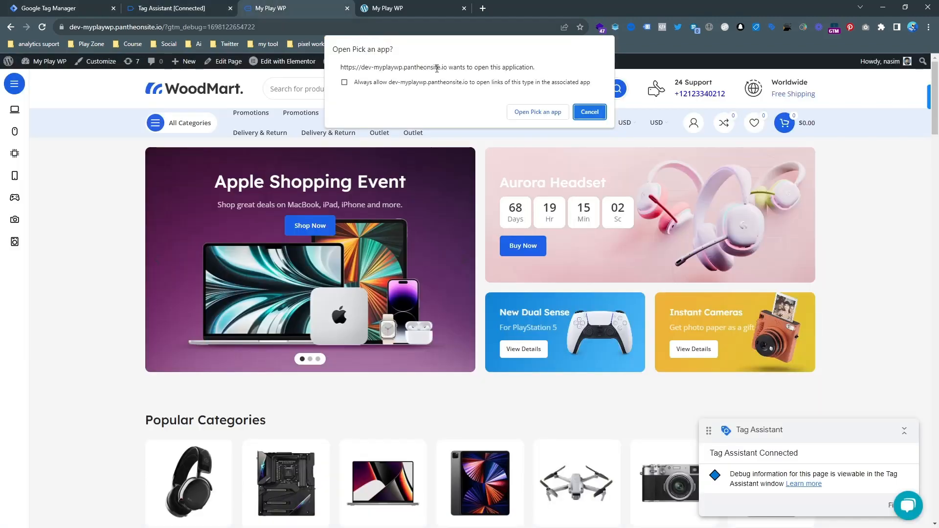
{"action": "left_click", "coordinate": [601, 113]}
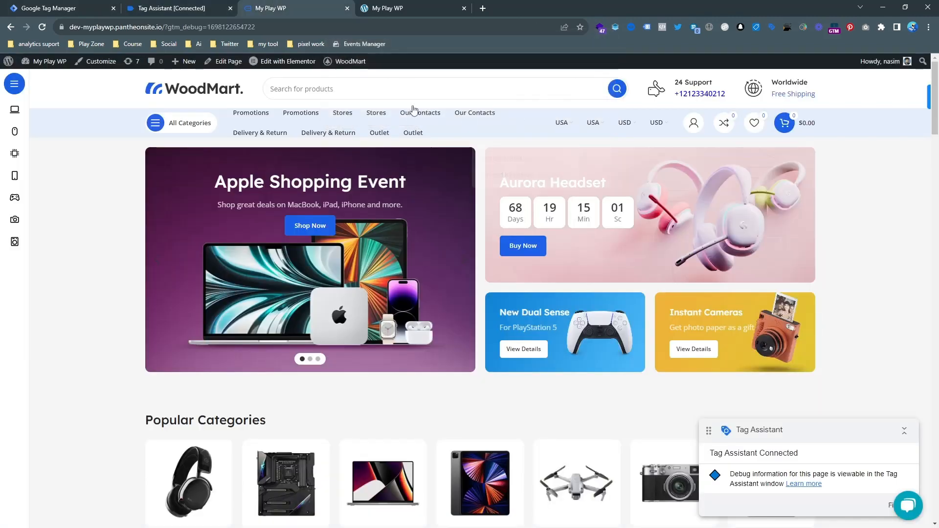
Start a new tag in Tag Manager, then abandon it and return to the Triggers list.
{"action": "left_click", "coordinate": [206, 5]}
{"action": "left_click", "coordinate": [94, 7]}
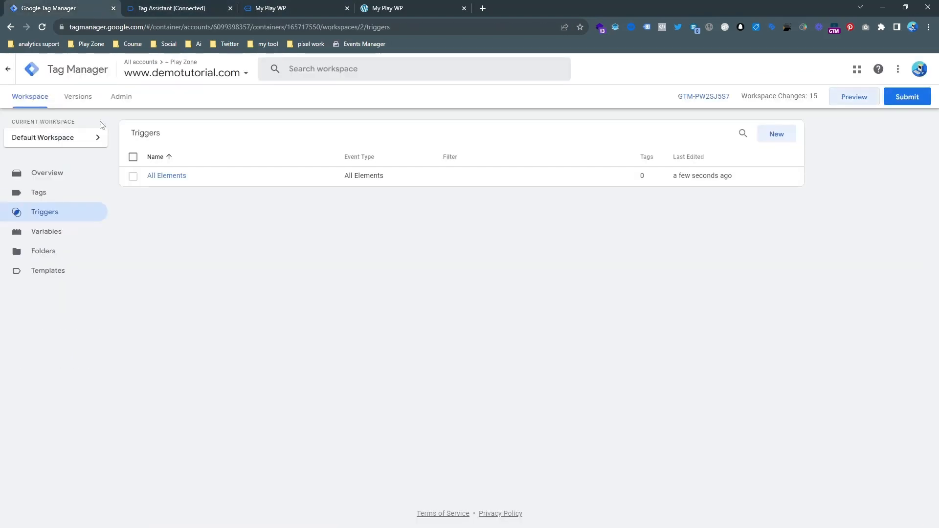
{"action": "left_click", "coordinate": [59, 194]}
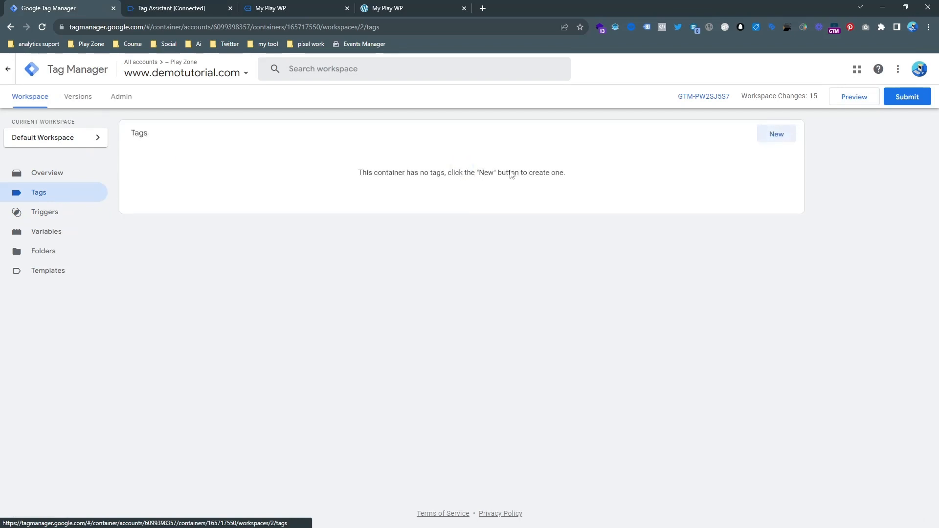
{"action": "left_click", "coordinate": [772, 139]}
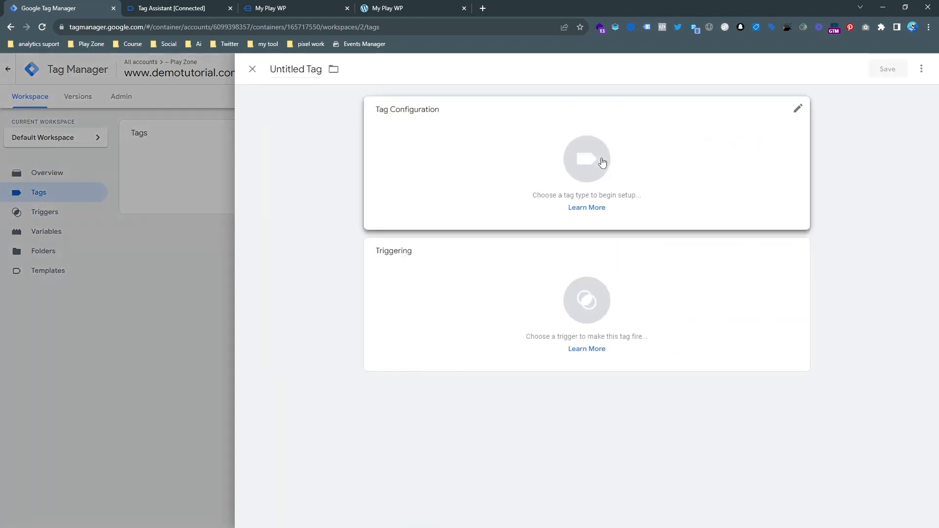
{"action": "left_click", "coordinate": [79, 243]}
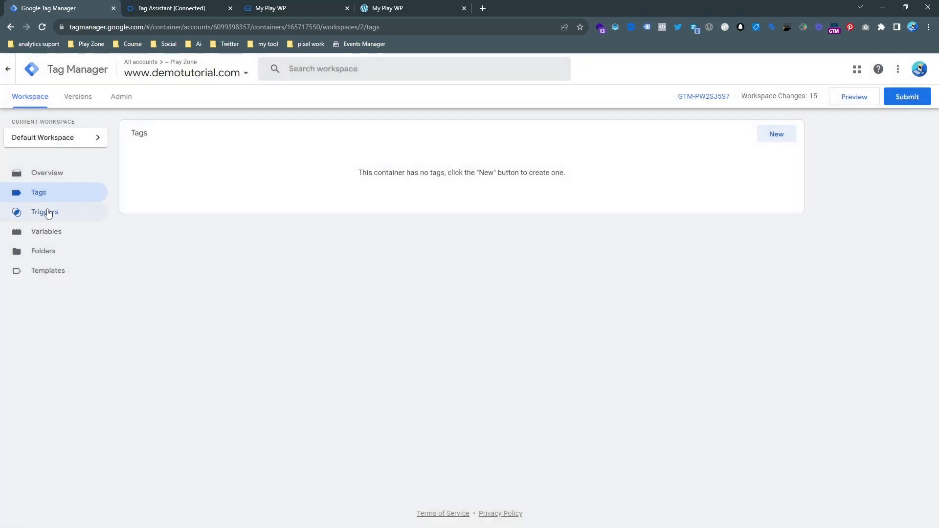
{"action": "left_click", "coordinate": [44, 211]}
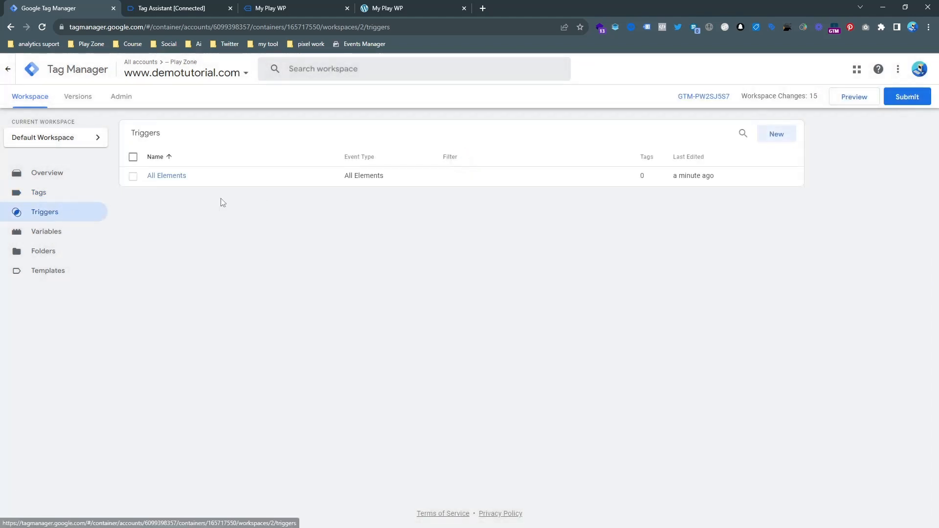
Set the All Elements trigger to Some Clicks where Click Text contains the pasted phone number.
{"action": "left_click", "coordinate": [165, 176]}
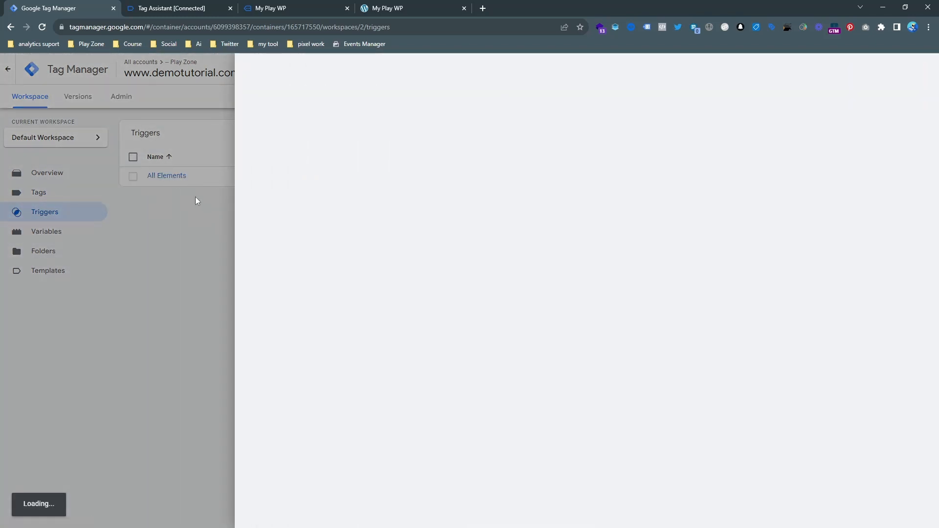
{"action": "left_click", "coordinate": [487, 225]}
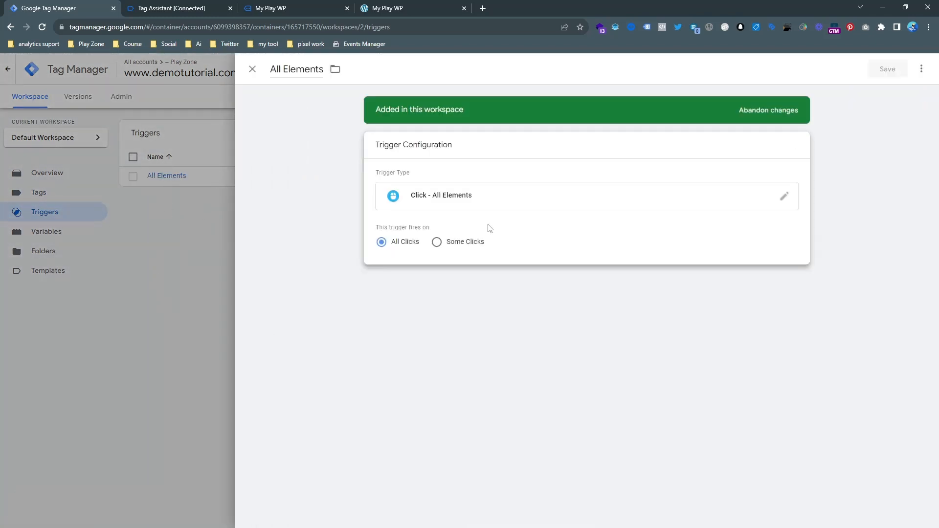
{"action": "left_click", "coordinate": [460, 244]}
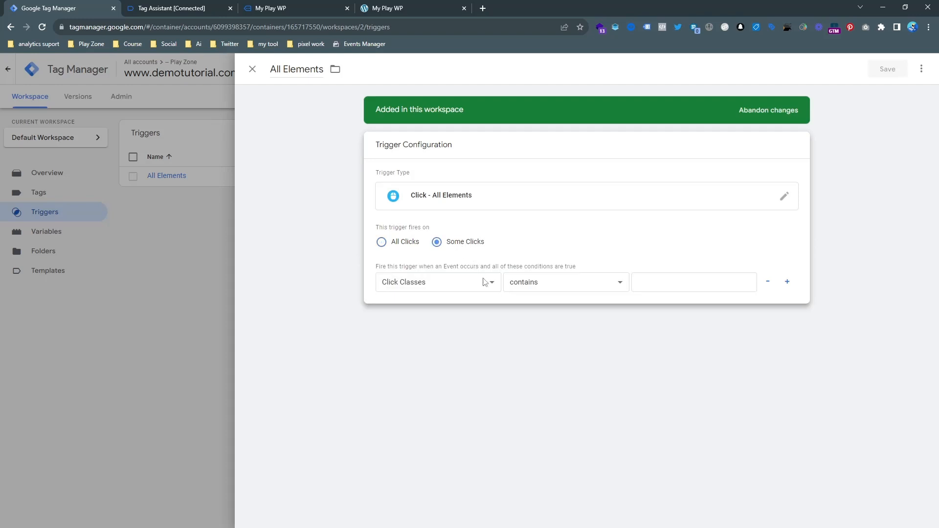
{"action": "left_click", "coordinate": [485, 282]}
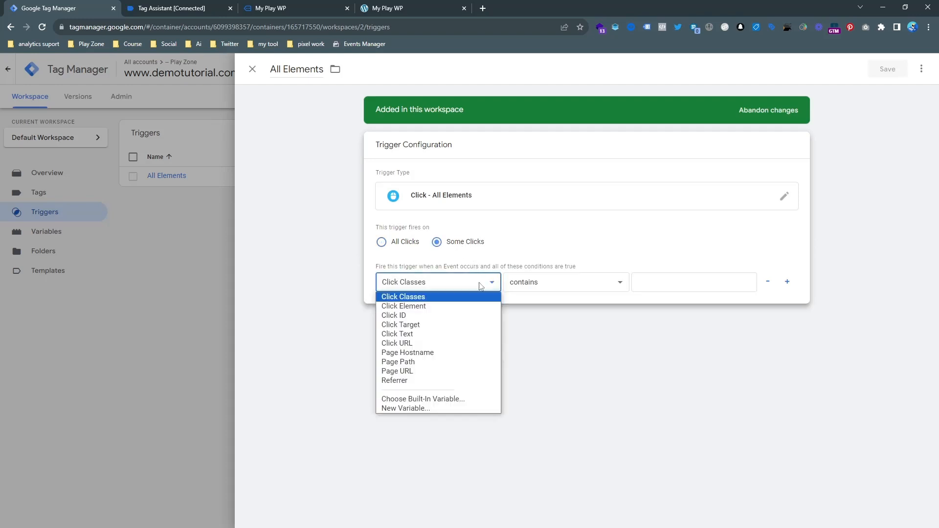
{"action": "left_click", "coordinate": [439, 335]}
{"action": "left_click", "coordinate": [667, 282]}
{"action": "key", "text": "ctrl+v"}
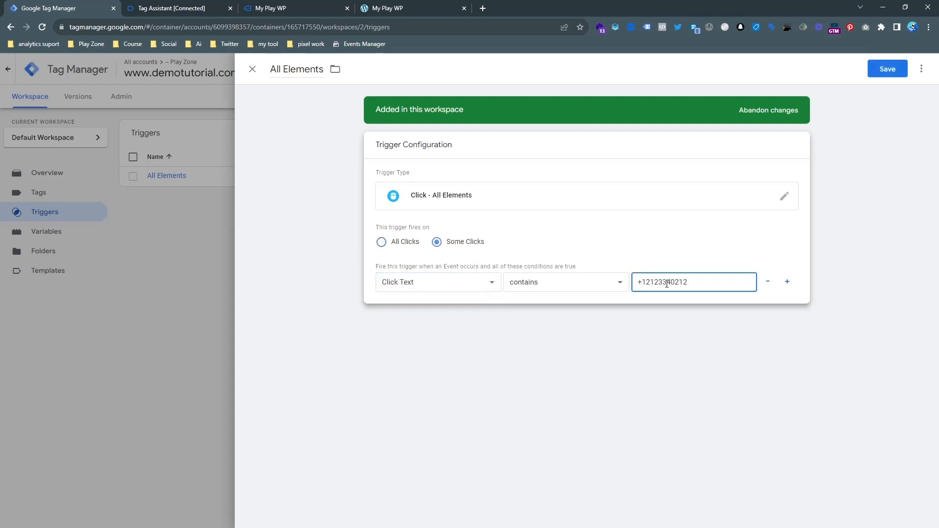
Rename the trigger to 'Phone click' and save it.
{"action": "left_click", "coordinate": [298, 73]}
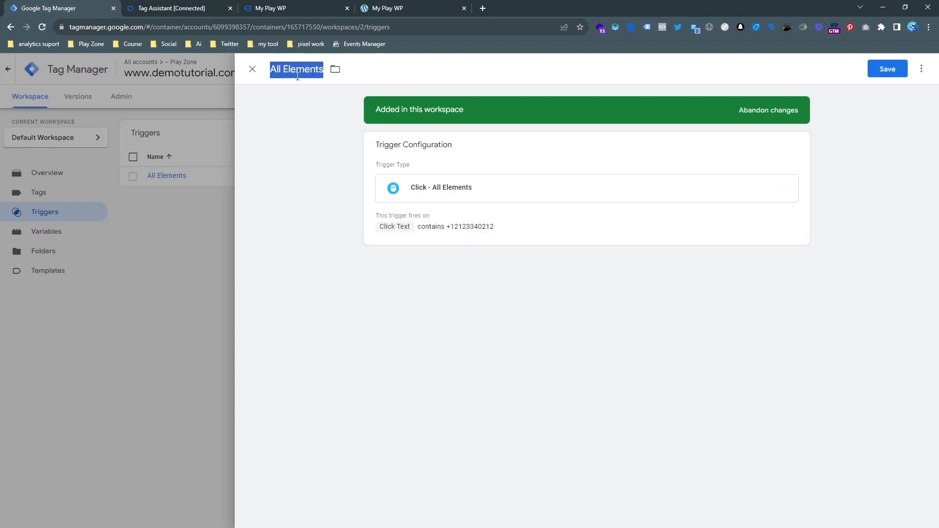
{"action": "type", "text": "Phone"}
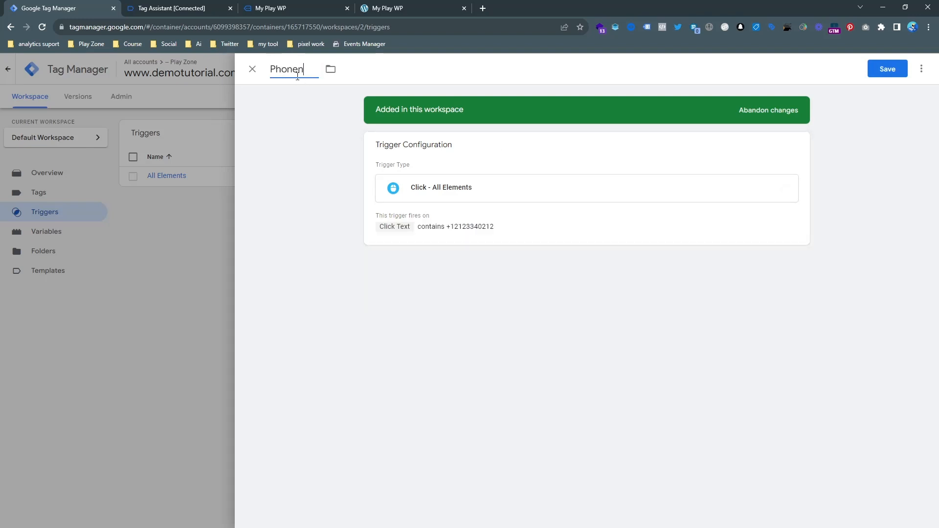
{"action": "type", "text": " click"}
{"action": "left_click", "coordinate": [901, 69]}
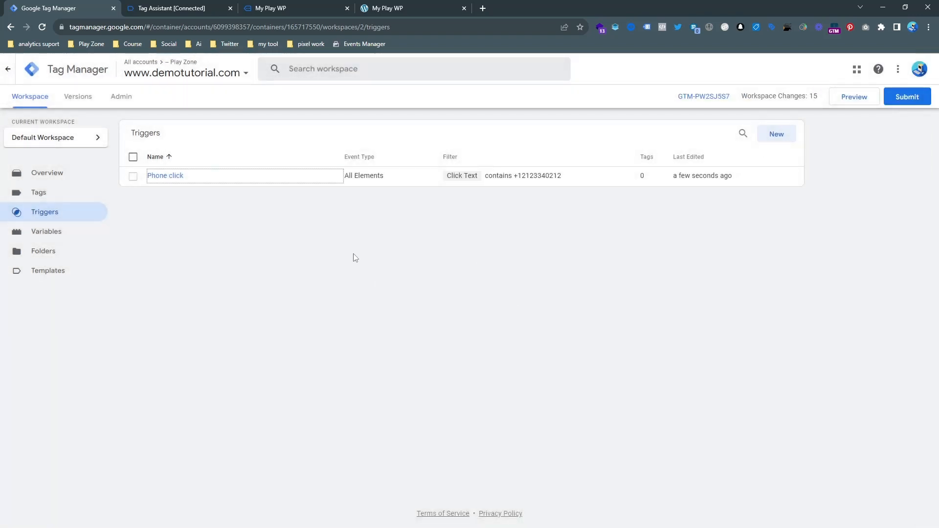
Start a new tag and choose Google Analytics > Google Tag as its type.
{"action": "left_click", "coordinate": [88, 191]}
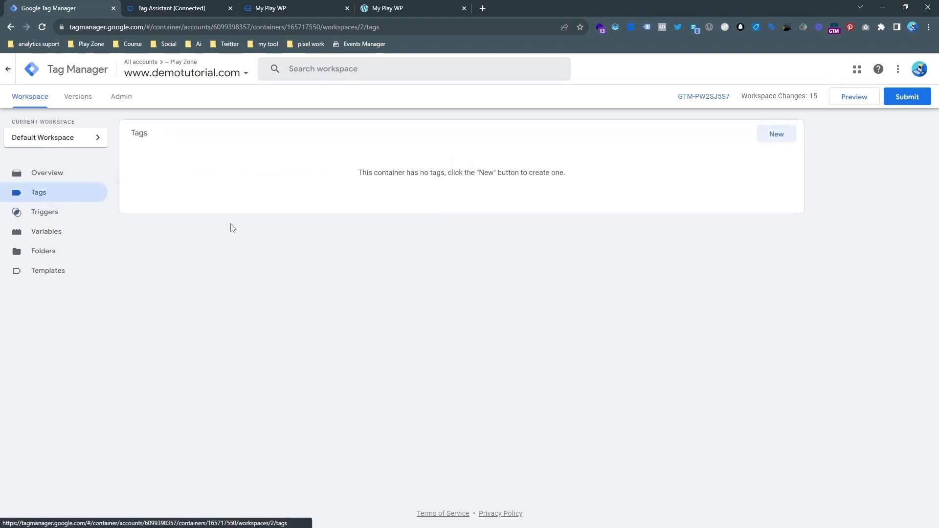
{"action": "left_click", "coordinate": [774, 137]}
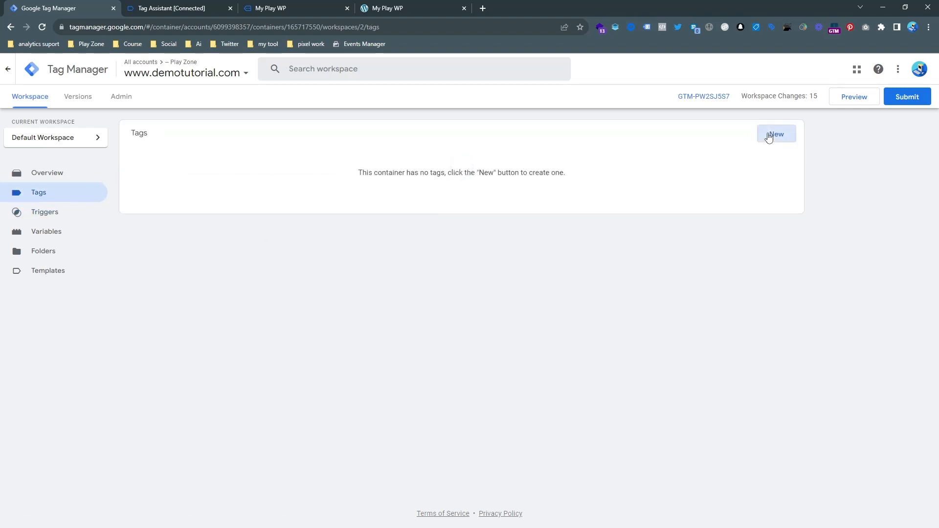
{"action": "left_click", "coordinate": [669, 149]}
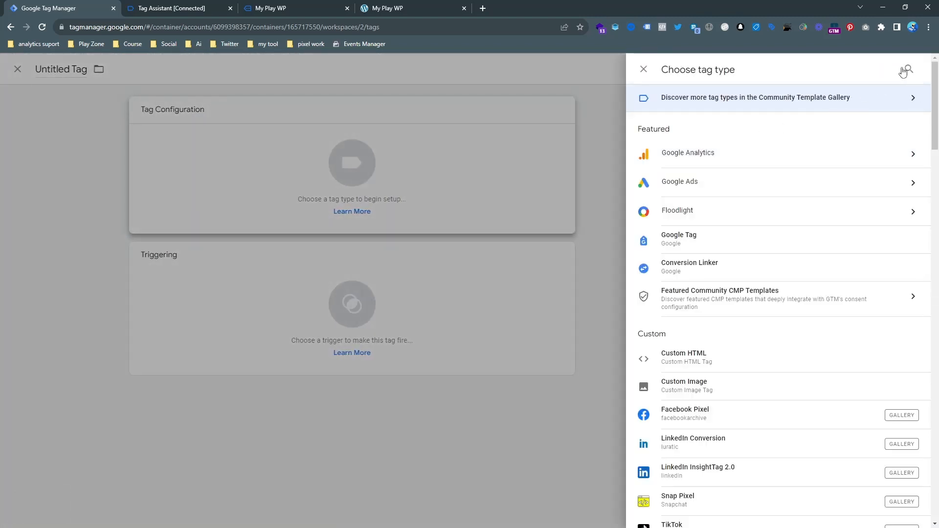
{"action": "left_click", "coordinate": [908, 69]}
{"action": "left_click", "coordinate": [718, 162]}
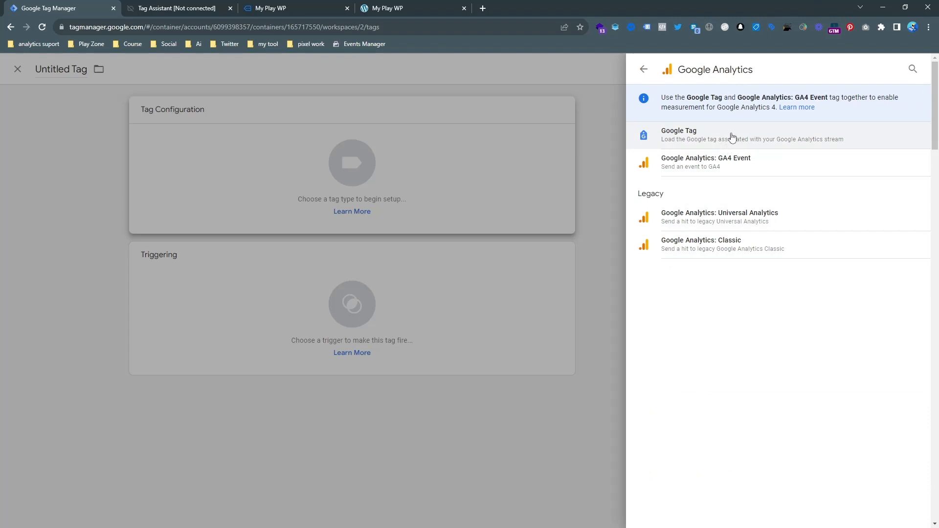
{"action": "left_click", "coordinate": [734, 137]}
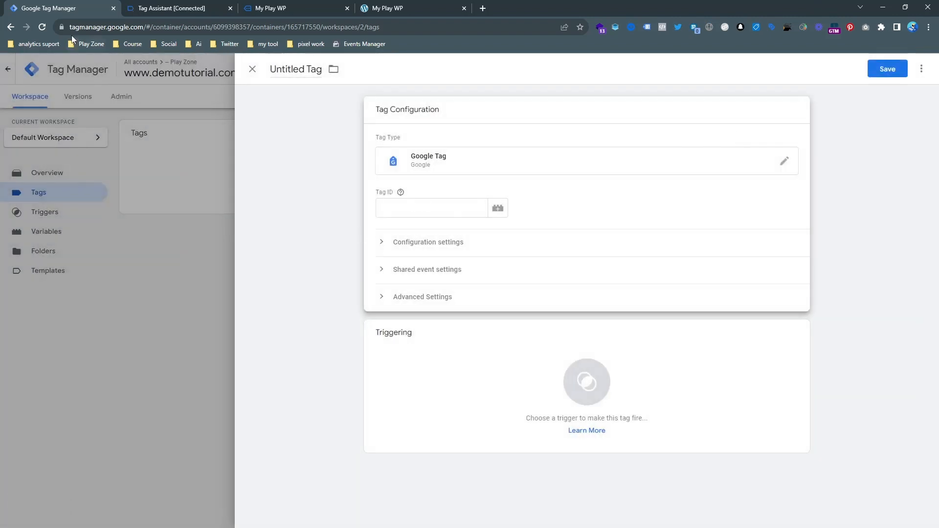
Open the Analytics Realtime overview from the Play Zone bookmarks in a new tab.
{"action": "left_click", "coordinate": [86, 43]}
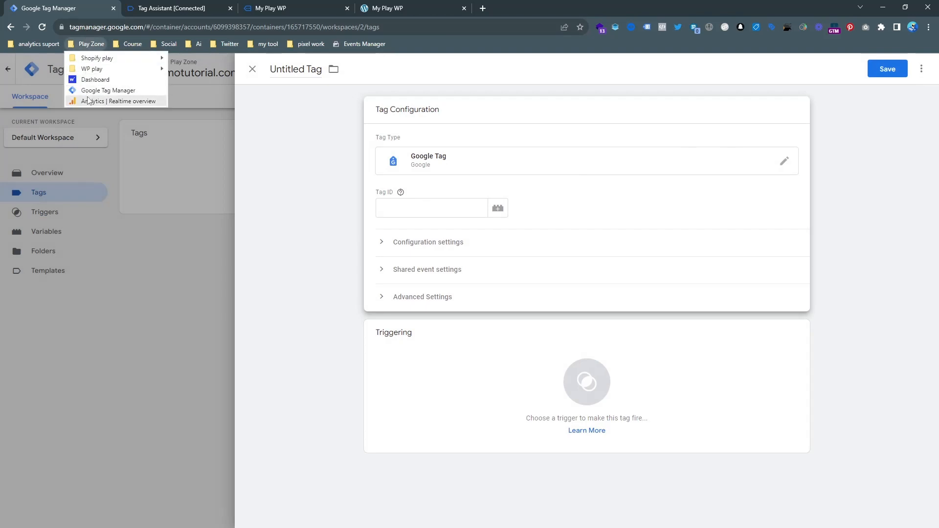
{"action": "middle_click", "coordinate": [98, 100]}
{"action": "left_click", "coordinate": [546, 4]}
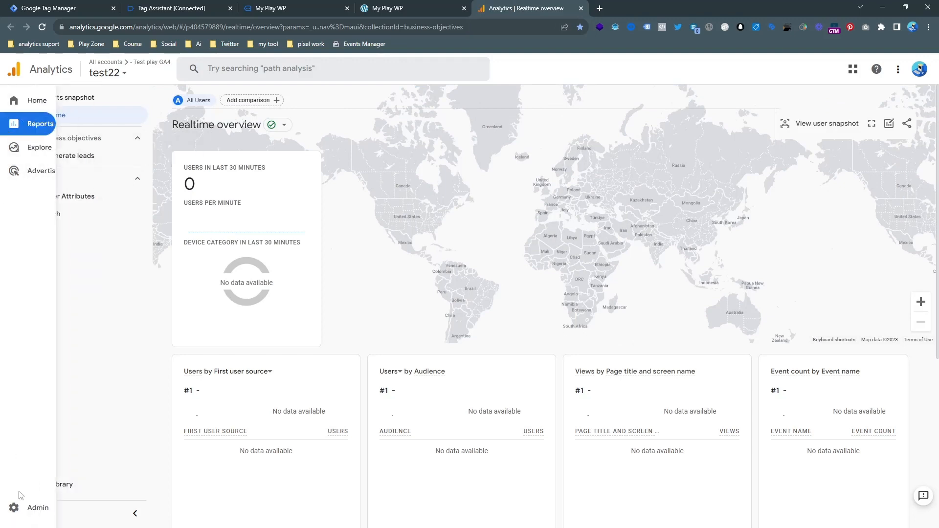
Copy the test space web stream's Measurement ID from Analytics Admin > Data Streams.
{"action": "left_click", "coordinate": [19, 508]}
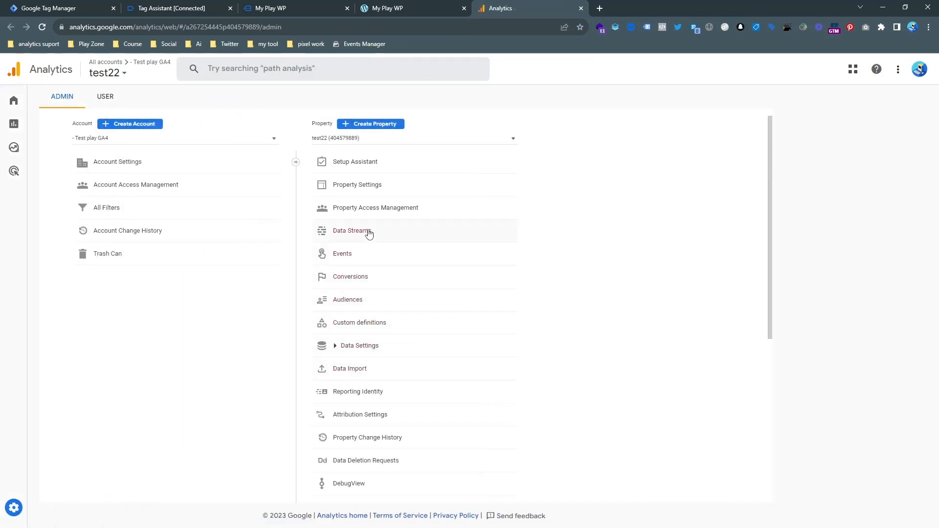
{"action": "left_click", "coordinate": [368, 232]}
{"action": "left_click", "coordinate": [398, 192]}
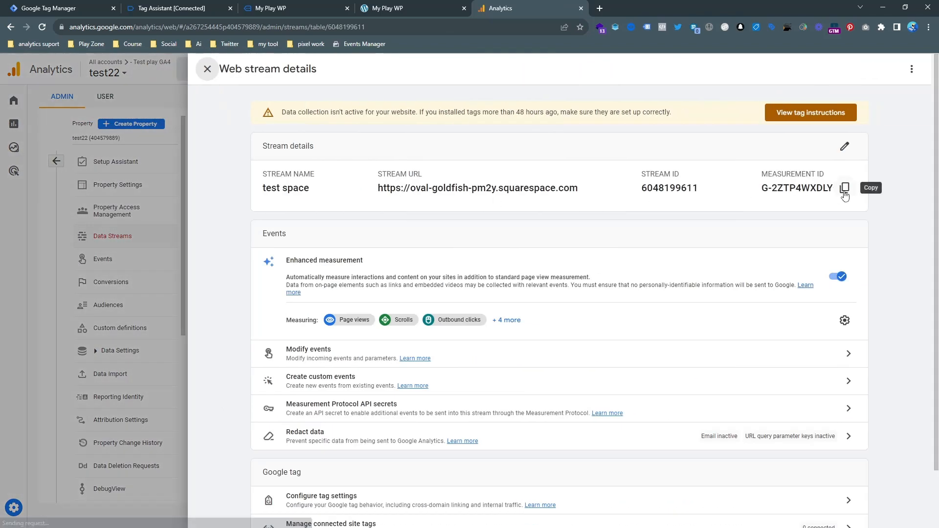
{"action": "left_click", "coordinate": [844, 191]}
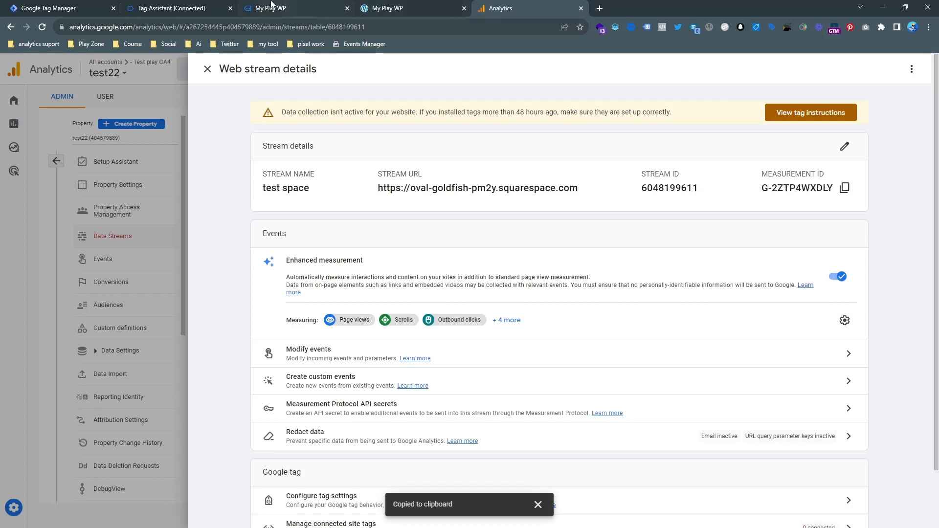
{"action": "left_click", "coordinate": [198, 6]}
{"action": "left_click", "coordinate": [250, 6]}
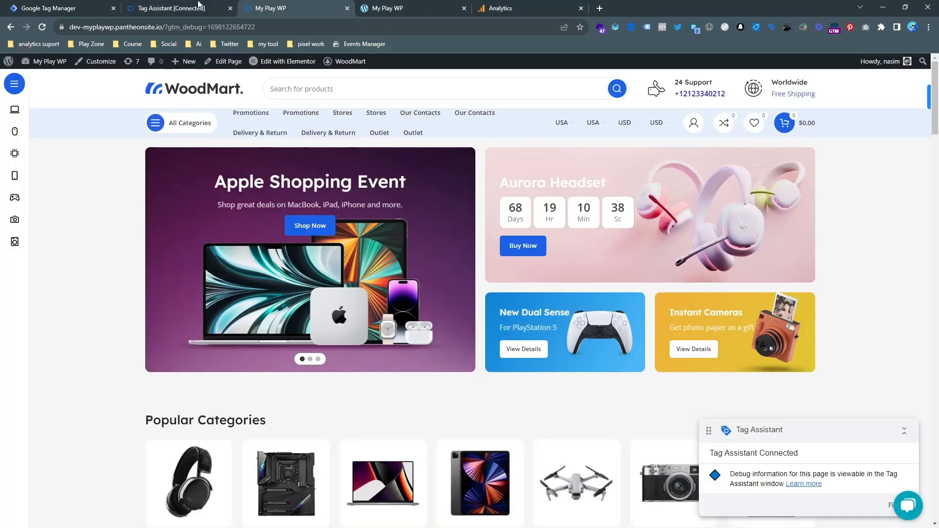
Paste the Measurement ID as the Google Tag's Tag ID and fire it on All Pages.
{"action": "left_click", "coordinate": [88, 6]}
{"action": "left_click", "coordinate": [388, 210]}
{"action": "key", "text": "ctrl+v"}
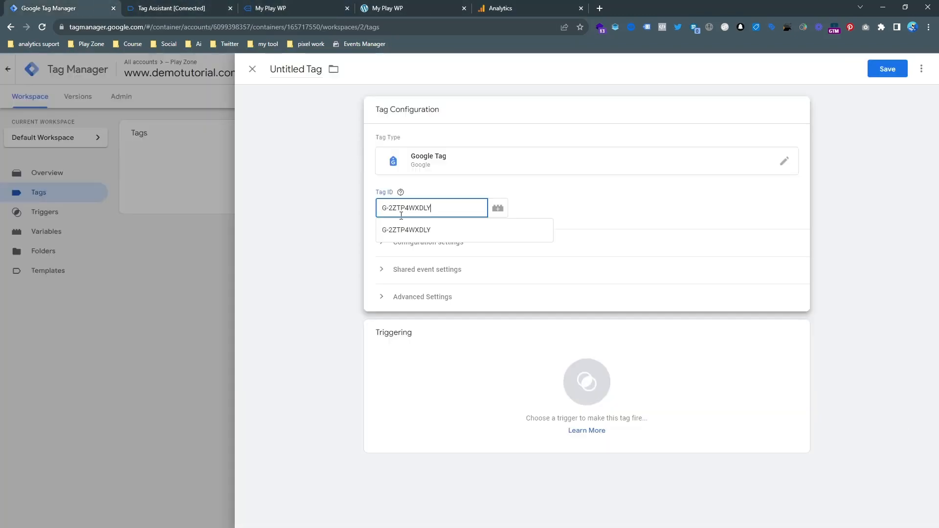
{"action": "left_click", "coordinate": [532, 374]}
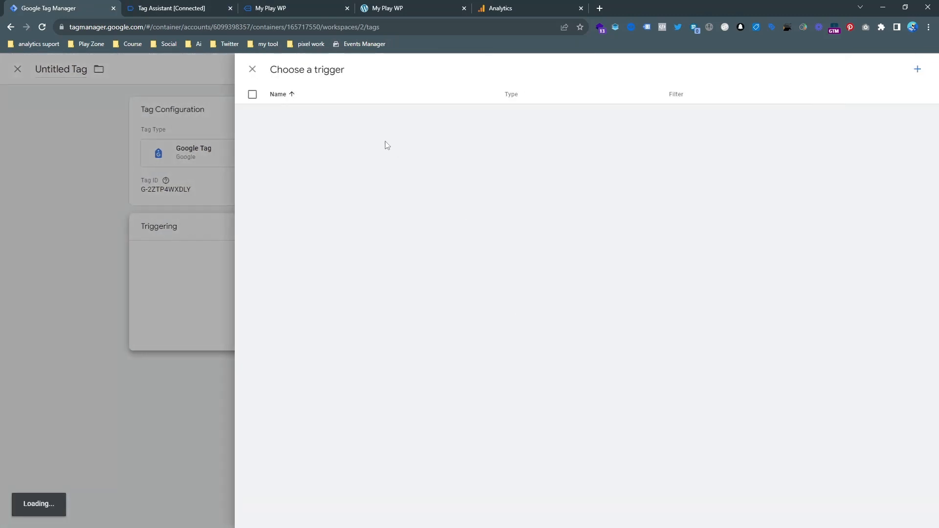
{"action": "left_click", "coordinate": [344, 118]}
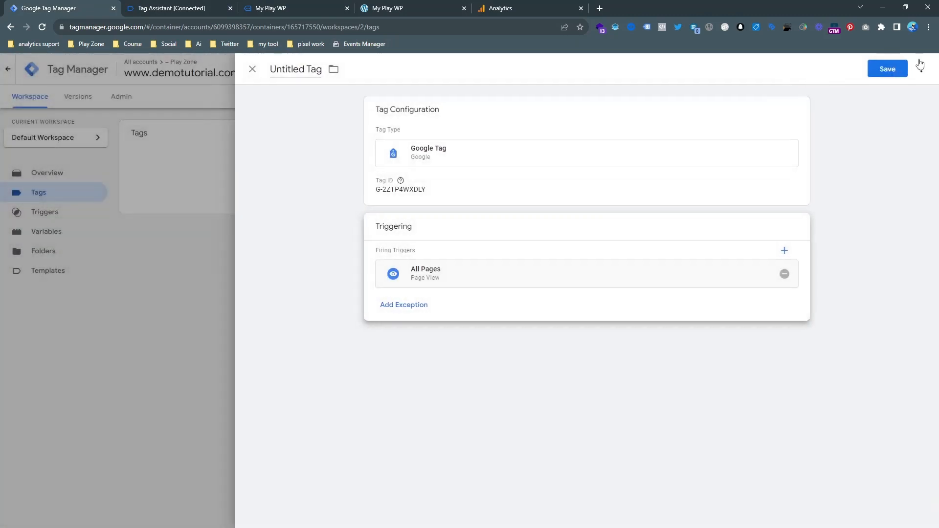
Save the tag named 'Google Tag - G-2ZTP4WXDLY'.
{"action": "left_click", "coordinate": [887, 69]}
{"action": "left_click", "coordinate": [466, 187]}
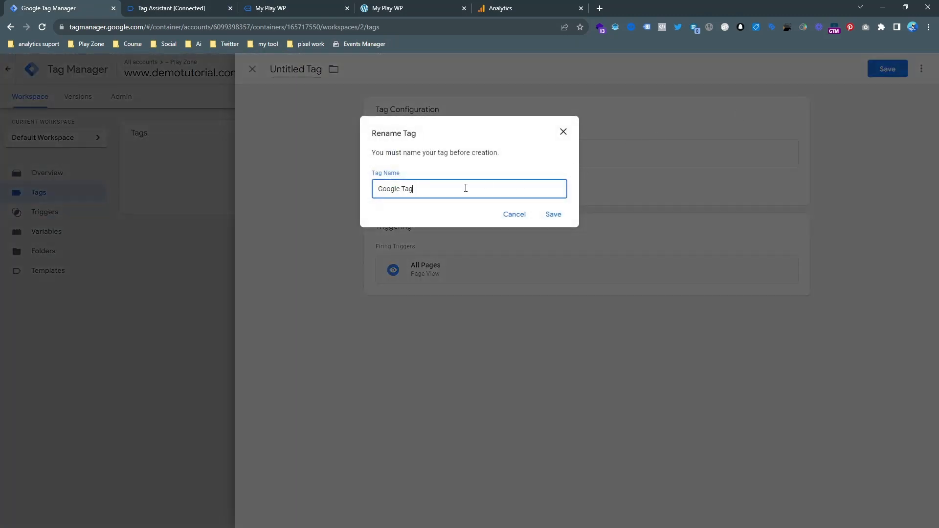
{"action": "type", "text": "-"}
{"action": "key", "text": "ctrl+v"}
{"action": "left_click", "coordinate": [552, 215]}
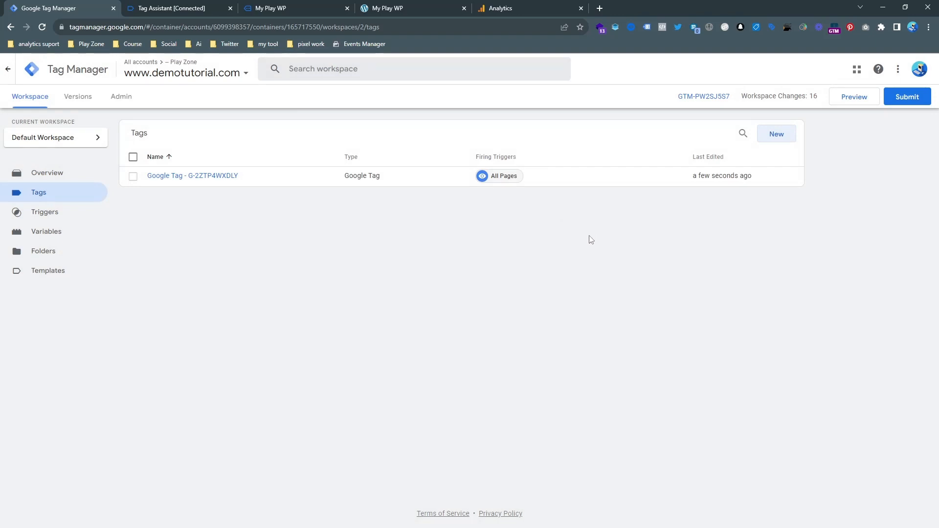
Create a new GA4 Event tag and paste the Measurement ID into it.
{"action": "left_click", "coordinate": [778, 141]}
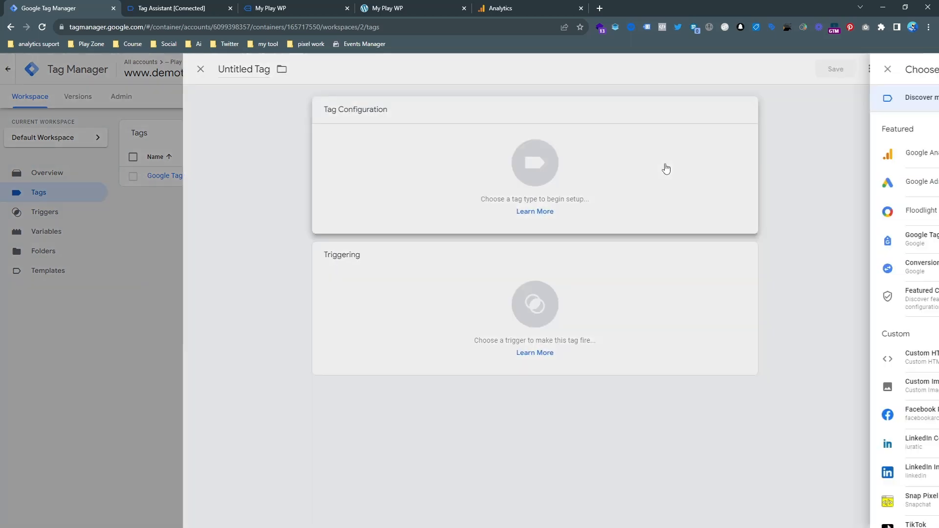
{"action": "left_click", "coordinate": [699, 154]}
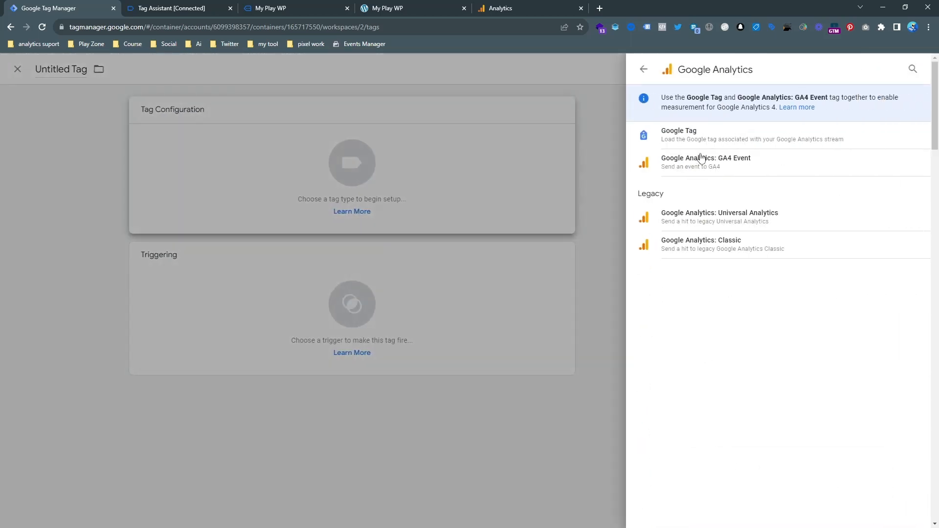
{"action": "left_click", "coordinate": [711, 165]}
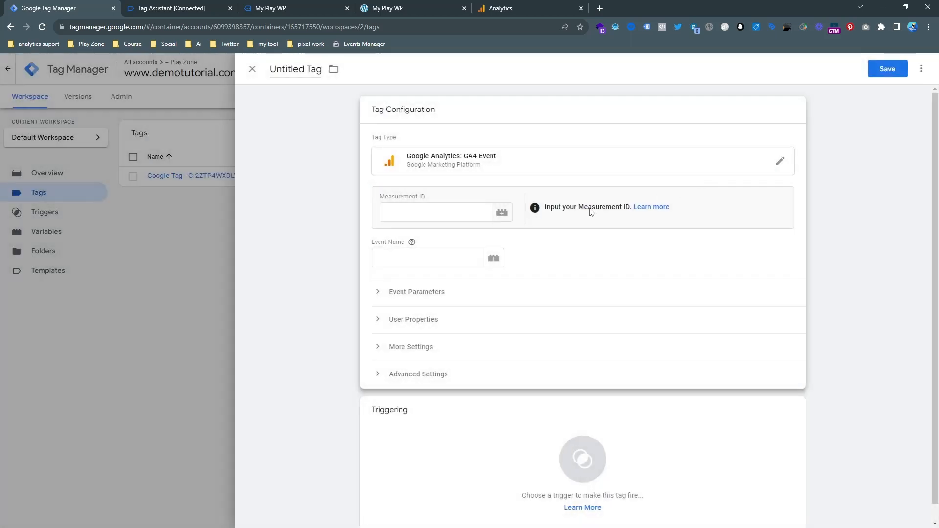
{"action": "left_click", "coordinate": [501, 213]}
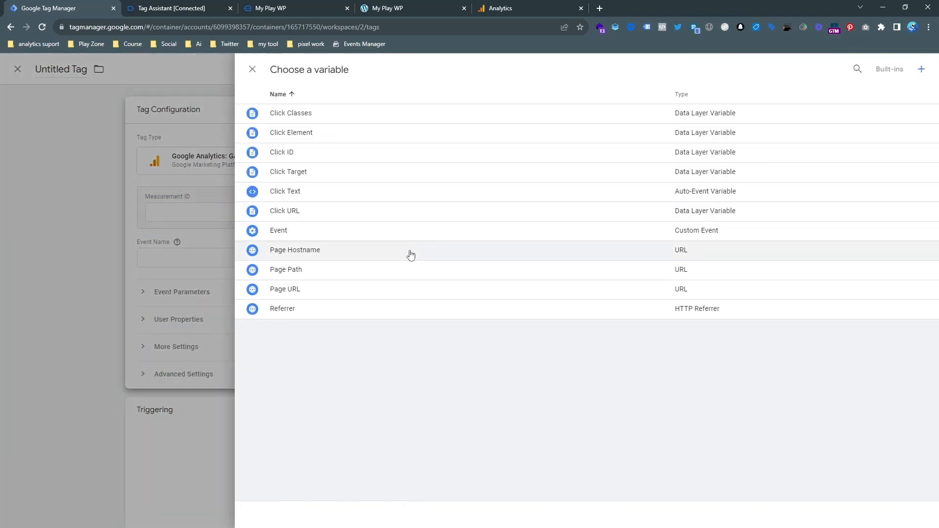
{"action": "left_click", "coordinate": [184, 253]}
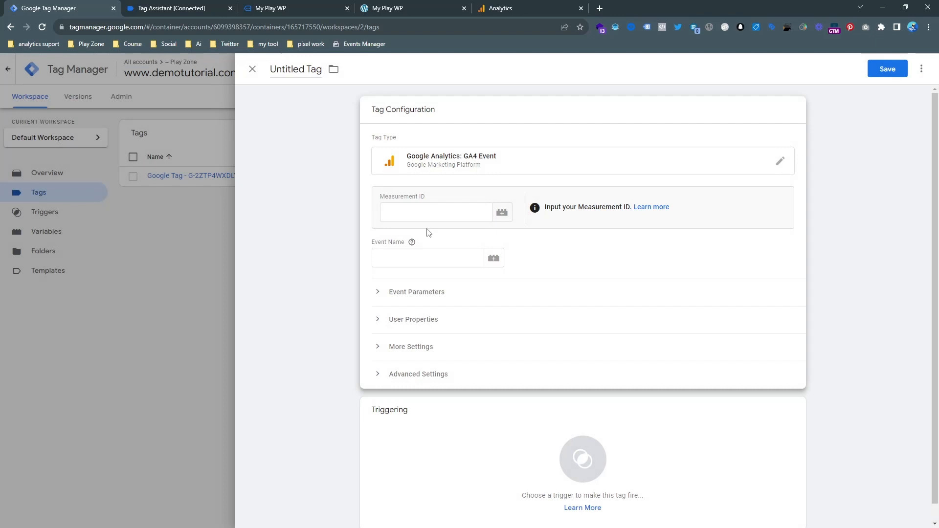
{"action": "left_click", "coordinate": [465, 213]}
{"action": "key", "text": "ctrl+v"}
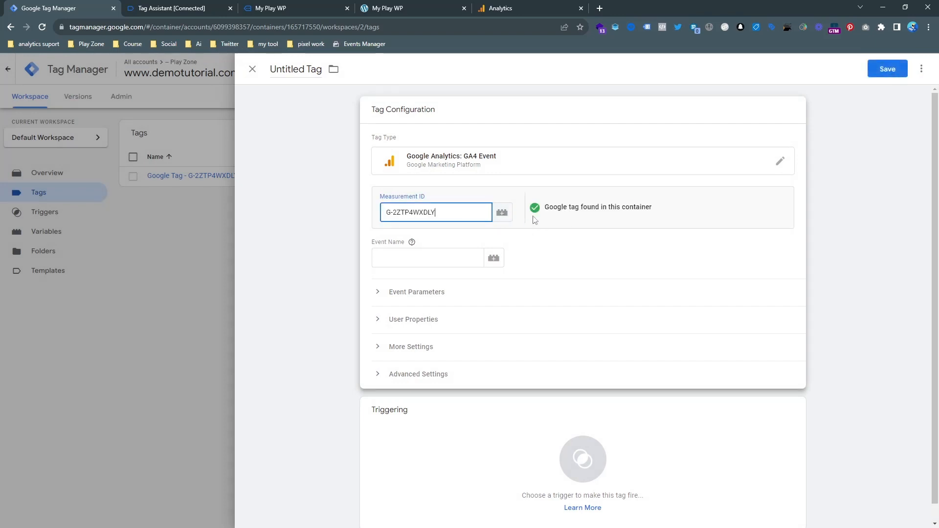
{"action": "left_click", "coordinate": [434, 259]}
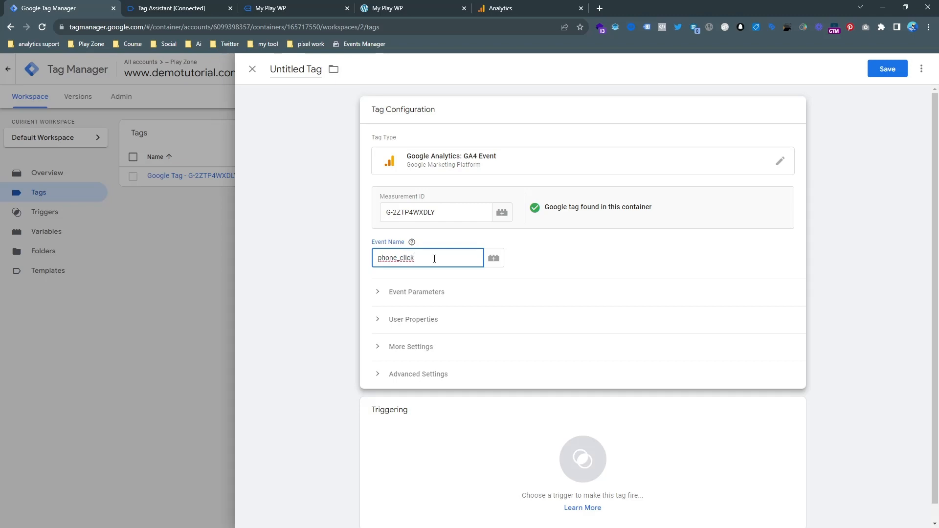
Fire the tag on the Phone click trigger, save it as 'Google Analytics GA4 Event - phone click', then start Preview.
{"action": "left_click", "coordinate": [467, 460]}
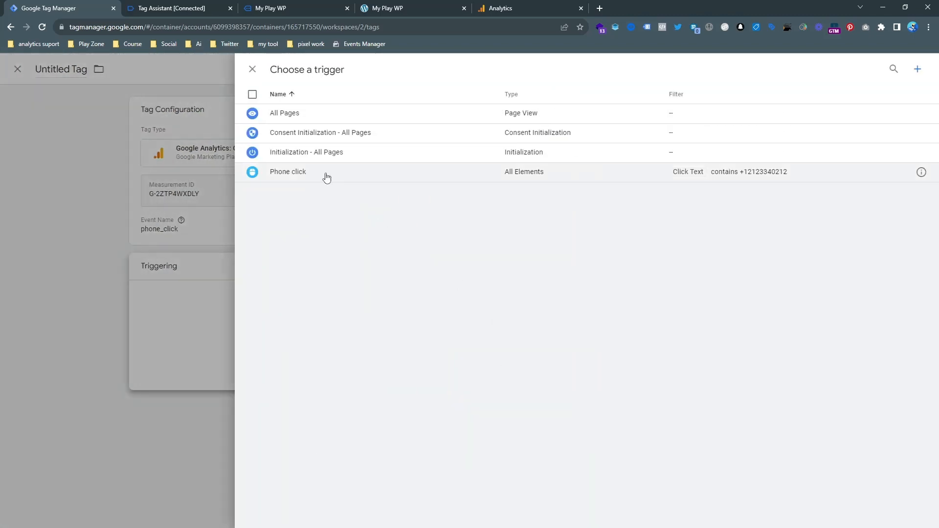
{"action": "left_click", "coordinate": [327, 173]}
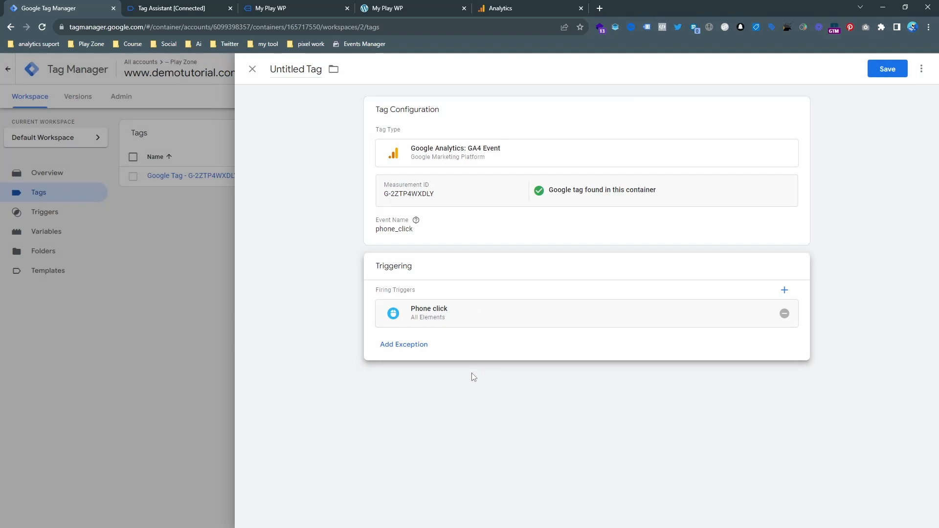
{"action": "left_click", "coordinate": [888, 69]}
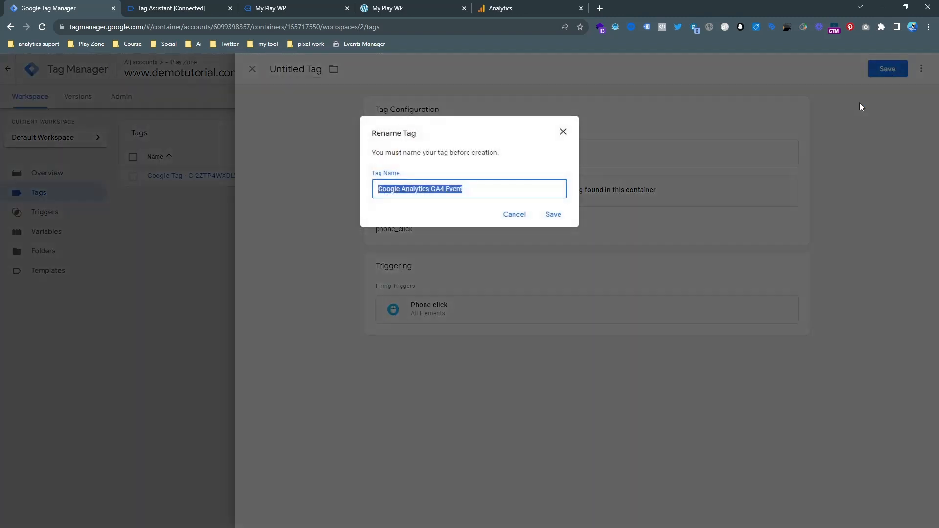
{"action": "left_click", "coordinate": [477, 186]}
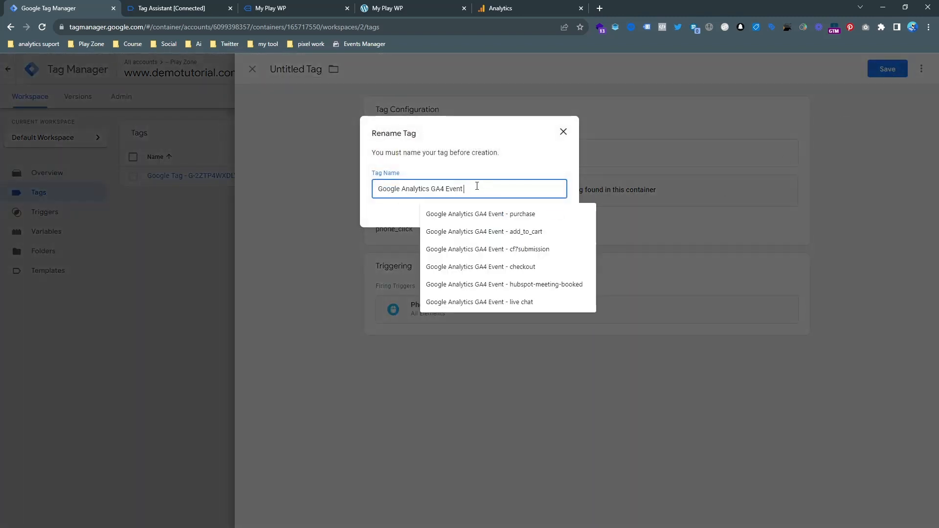
{"action": "type", "text": "- phone click"}
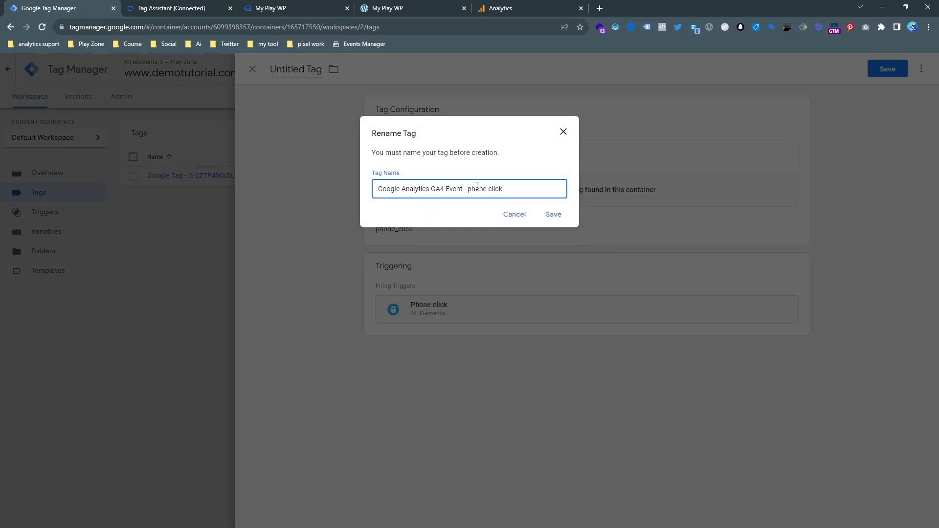
{"action": "left_click", "coordinate": [555, 214]}
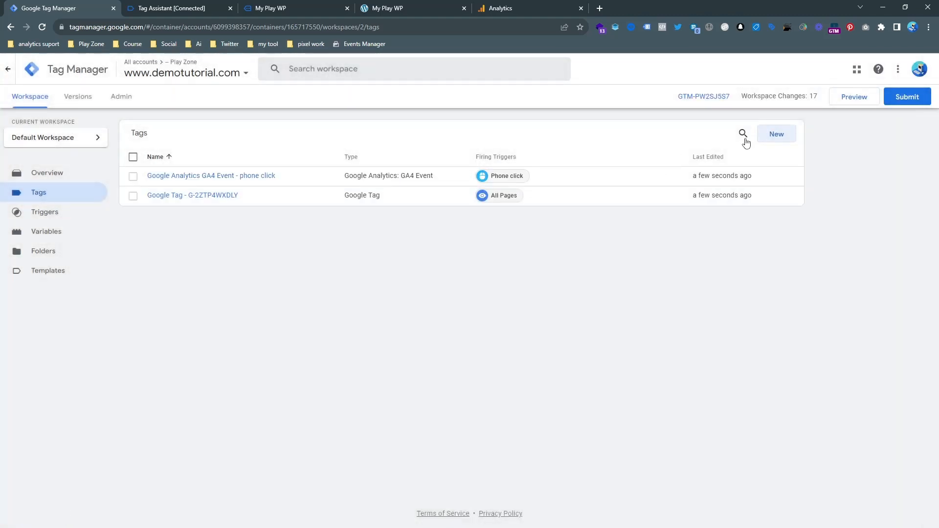
{"action": "left_click", "coordinate": [855, 99]}
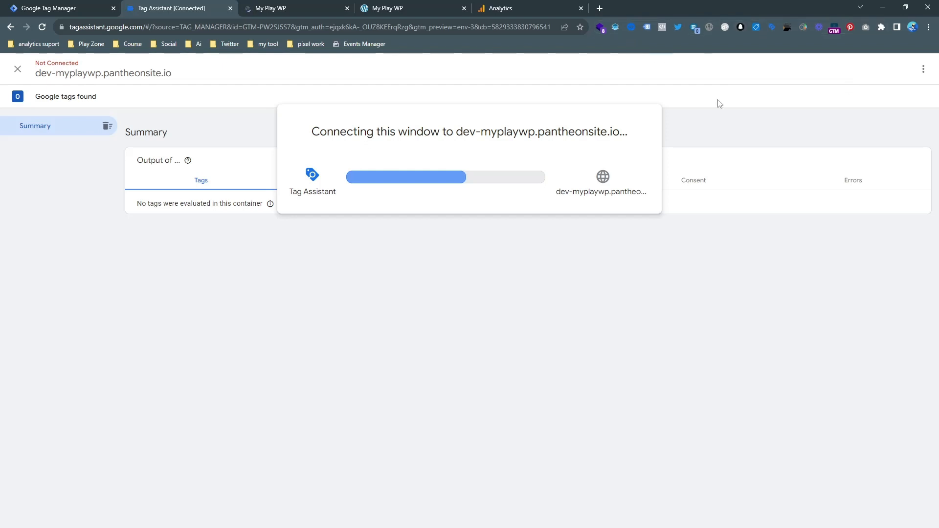
Confirm Tag Assistant is connected to the site and check which tags fired on page load.
{"action": "left_click", "coordinate": [283, 8]}
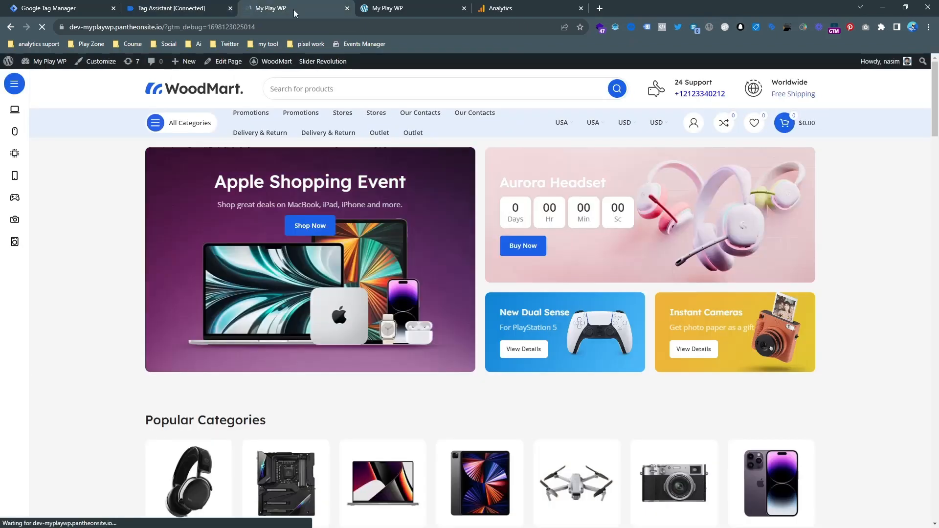
{"action": "left_click", "coordinate": [209, 9]}
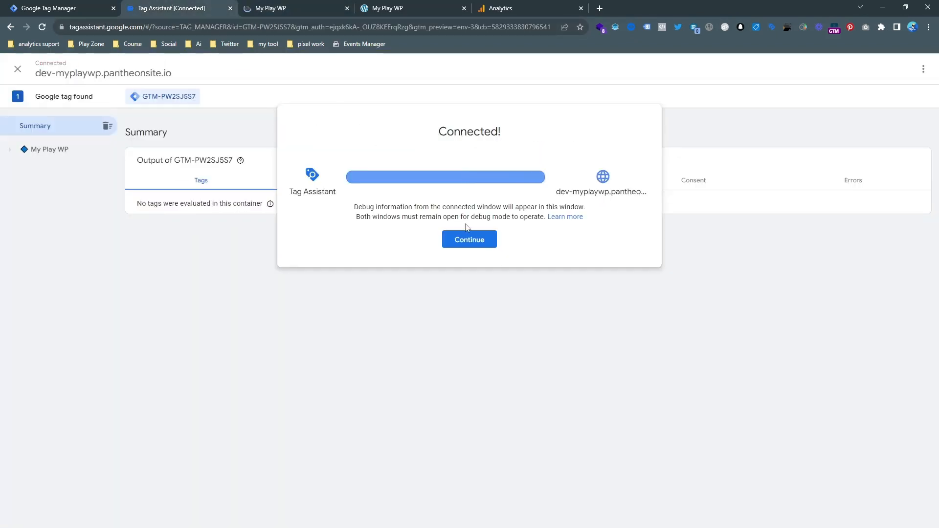
{"action": "left_click", "coordinate": [469, 240]}
{"action": "left_click", "coordinate": [303, 9]}
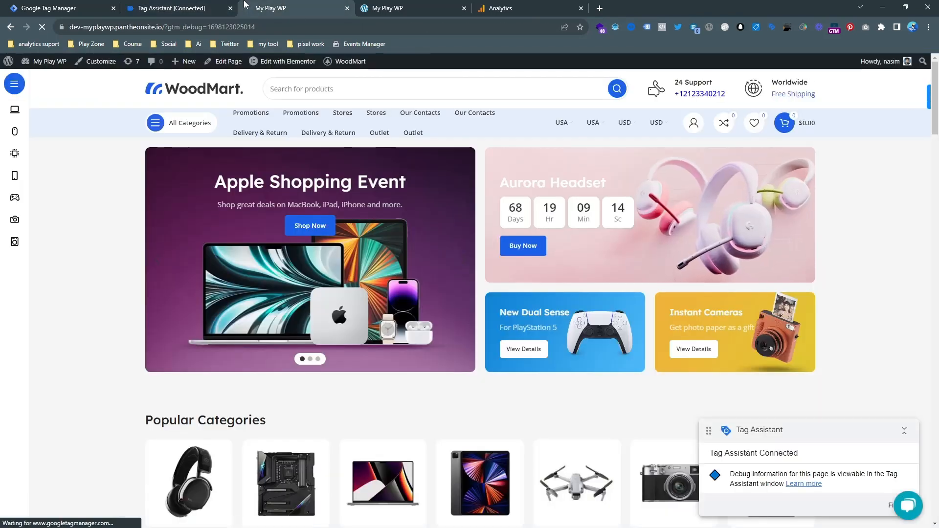
{"action": "left_click", "coordinate": [203, 8]}
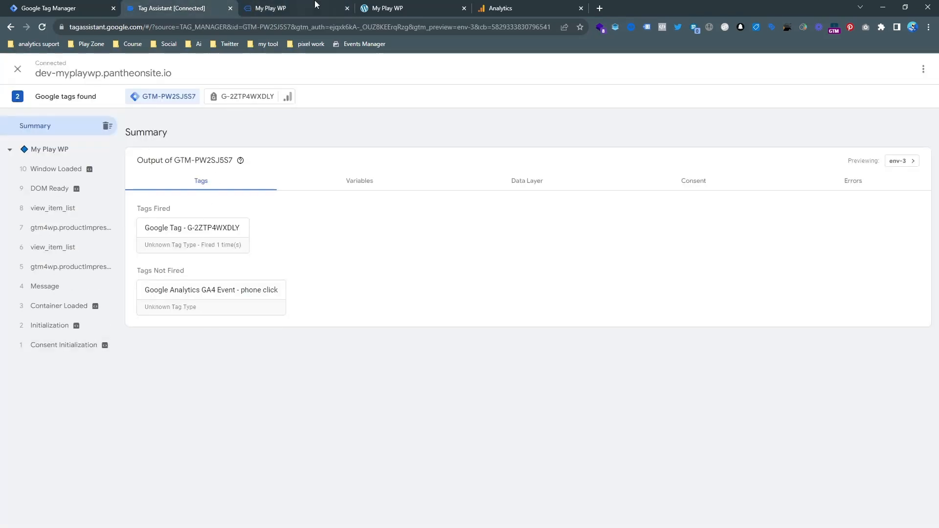
Click the site's support phone number and confirm the phone click tag fired on the Click event.
{"action": "left_click", "coordinate": [303, 8]}
{"action": "left_click", "coordinate": [697, 97]}
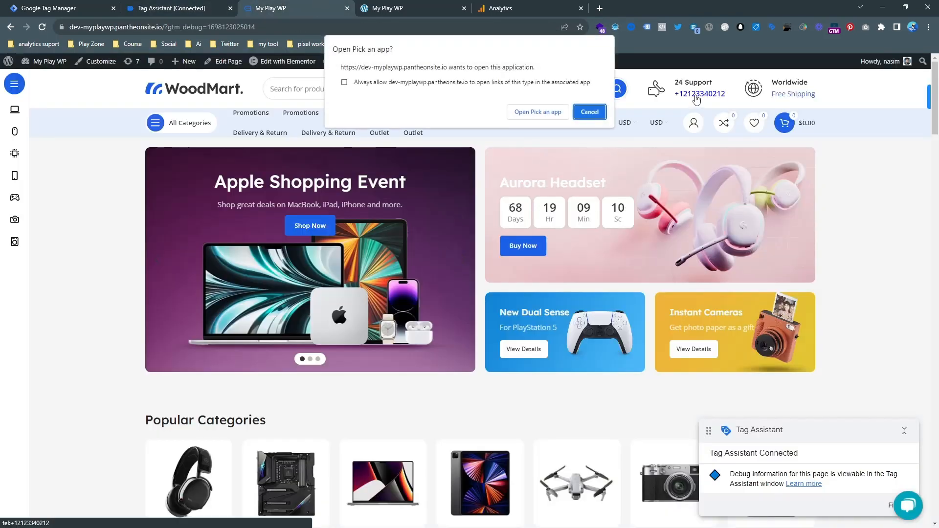
{"action": "left_click", "coordinate": [213, 5]}
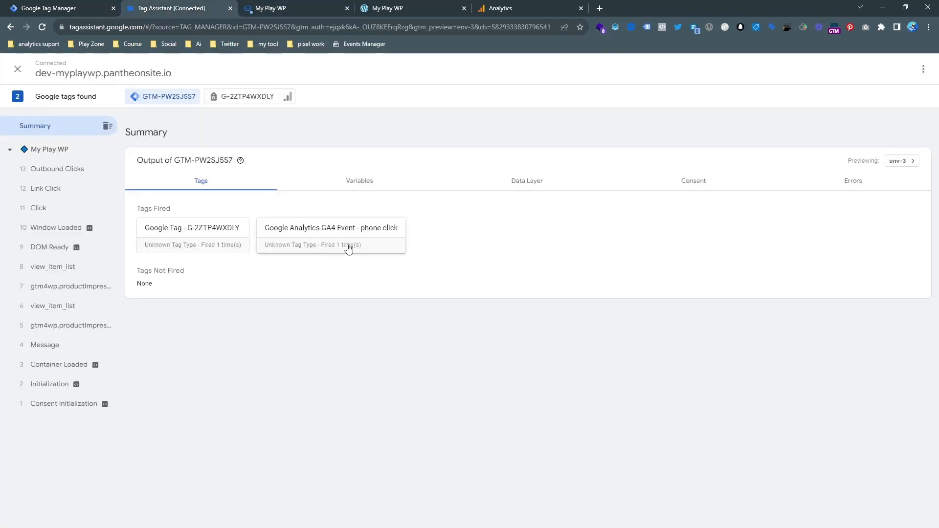
{"action": "left_click", "coordinate": [82, 211]}
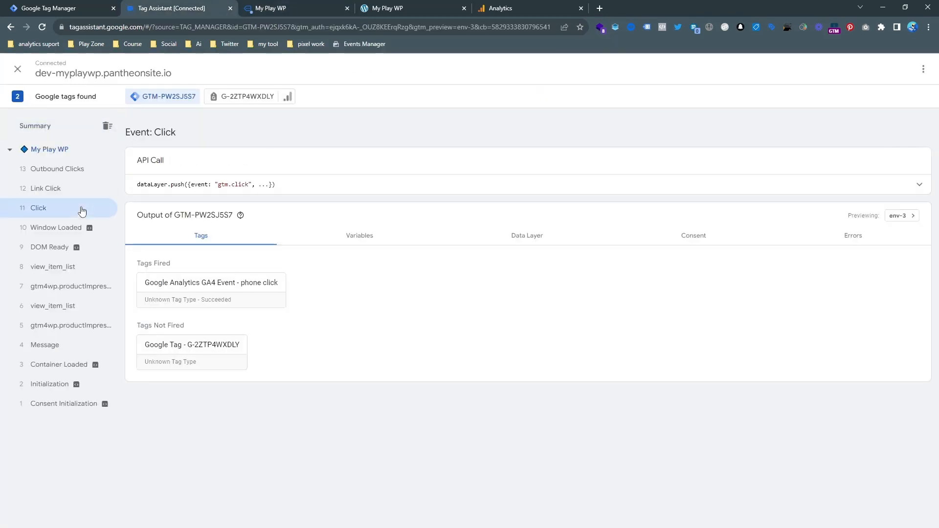
{"action": "left_click", "coordinate": [511, 6]}
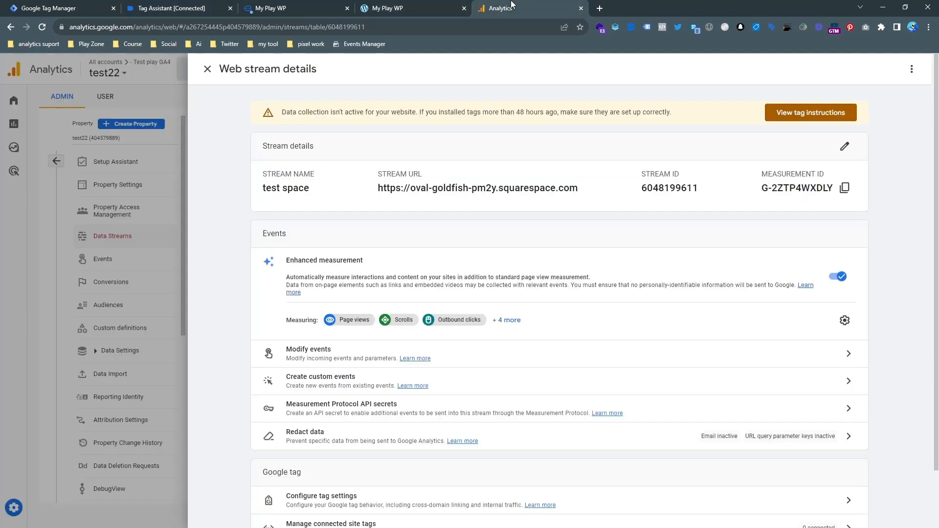
Close the web stream details and open the Realtime report in Google Analytics.
{"action": "left_click", "coordinate": [167, 138]}
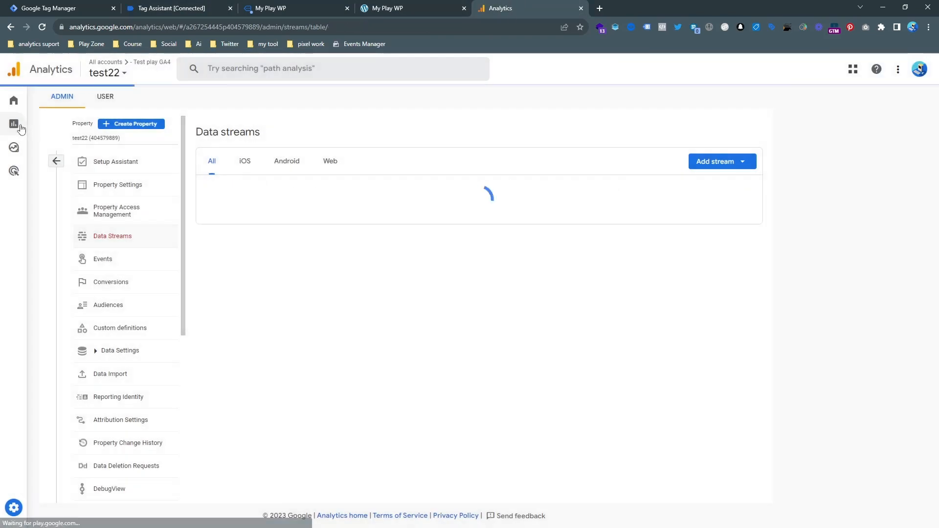
{"action": "left_click", "coordinate": [21, 127]}
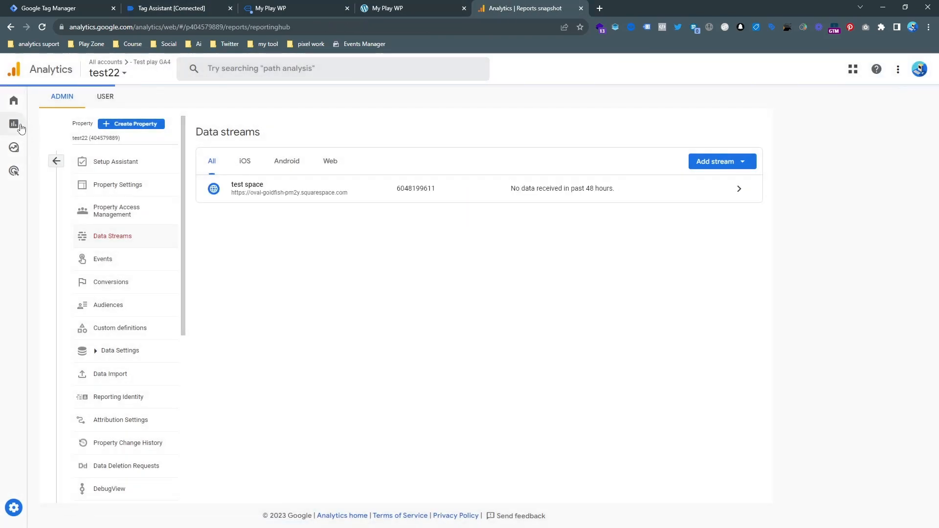
{"action": "left_click", "coordinate": [77, 116]}
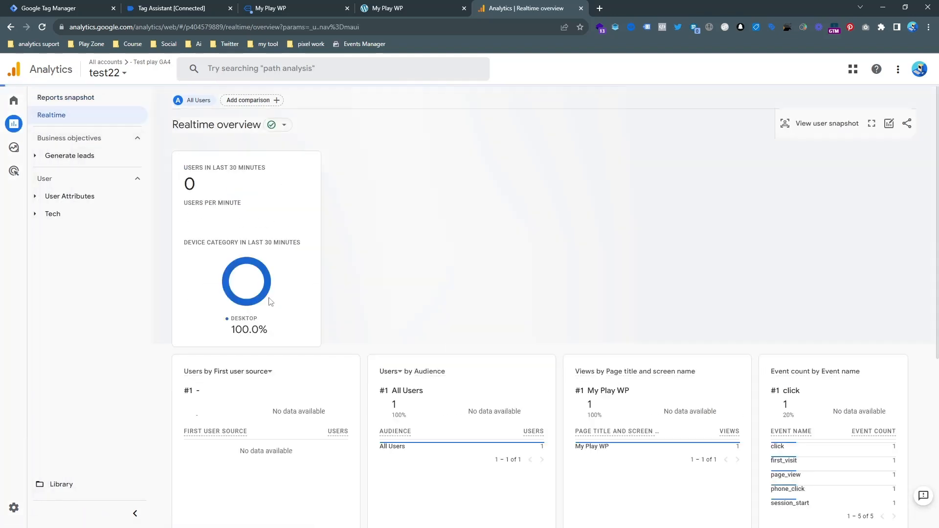
{"action": "scroll", "coordinate": [268, 311], "scroll_direction": "down", "scroll_amount": 4}
{"action": "scroll", "coordinate": [268, 314], "scroll_direction": "down", "scroll_amount": 2}
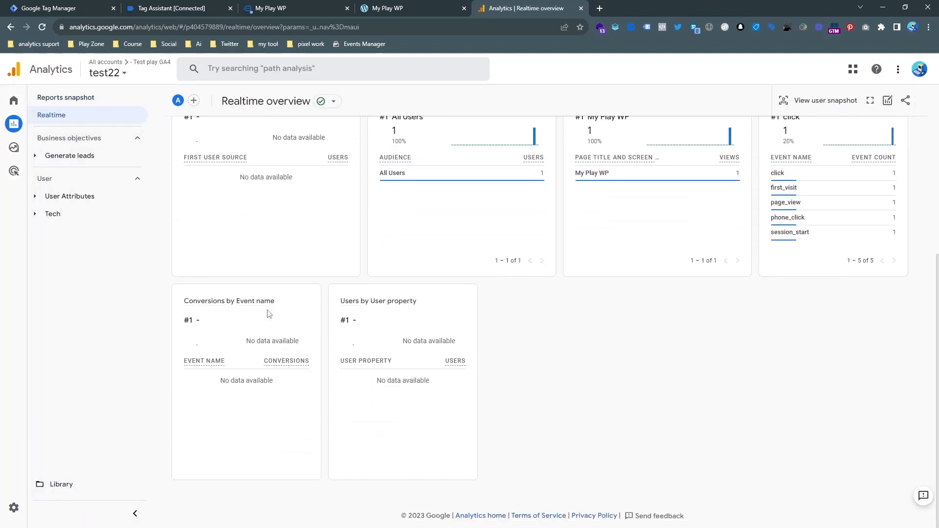
{"action": "scroll", "coordinate": [888, 237], "scroll_direction": "up", "scroll_amount": 1}
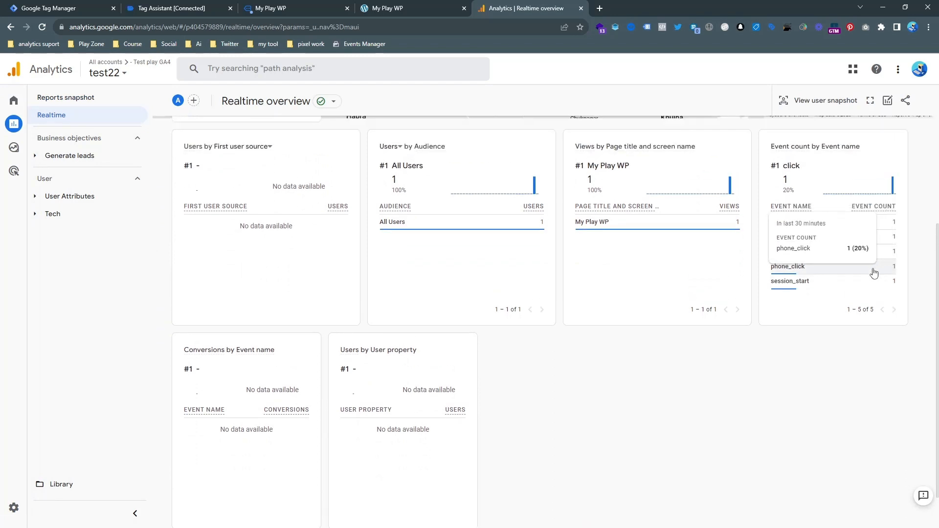
Inspect the phone_click event's parameters, including medium, then return to Tag Manager's tags list.
{"action": "left_click", "coordinate": [777, 268]}
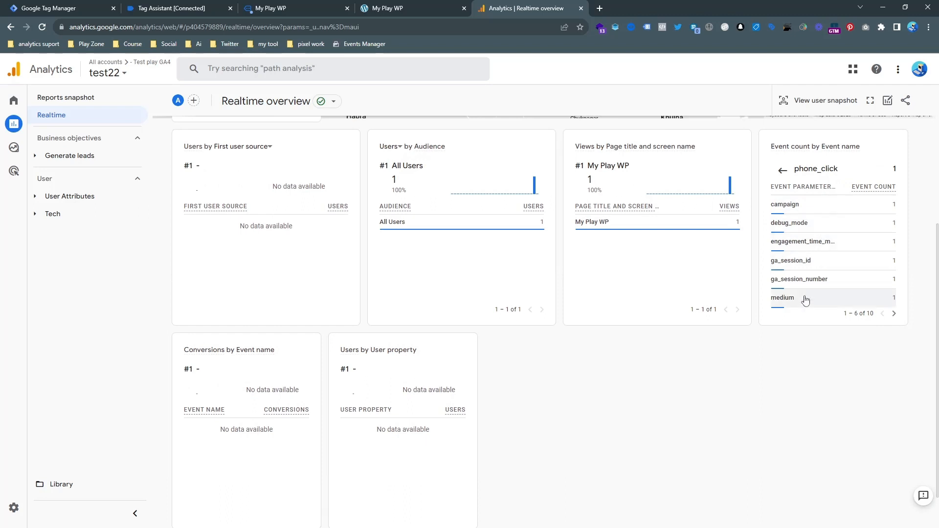
{"action": "left_click", "coordinate": [829, 302]}
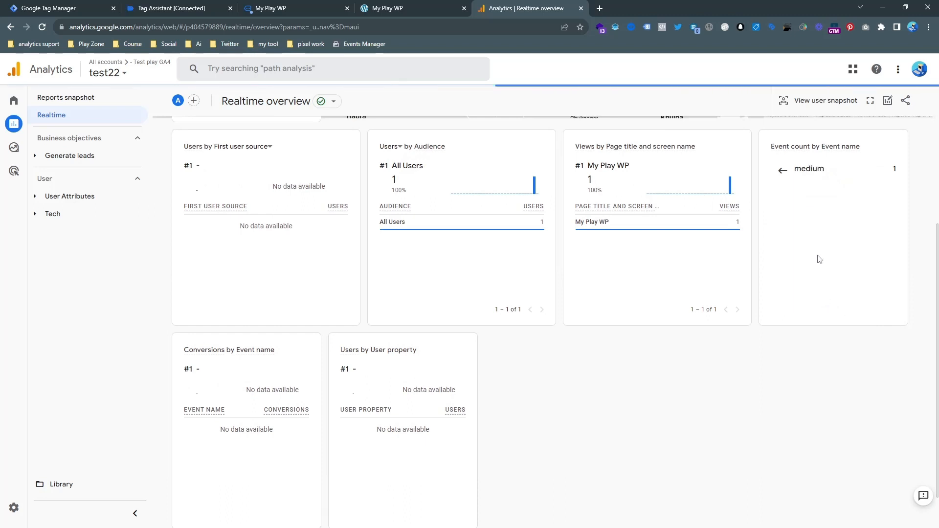
{"action": "left_click", "coordinate": [778, 172]}
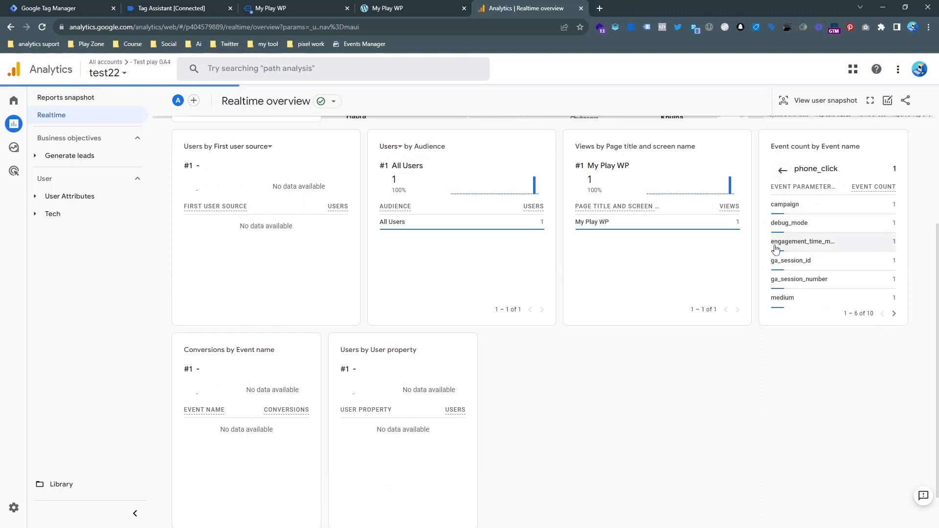
{"action": "scroll", "coordinate": [788, 305], "scroll_direction": "up", "scroll_amount": 1}
{"action": "scroll", "coordinate": [789, 310], "scroll_direction": "up", "scroll_amount": 4}
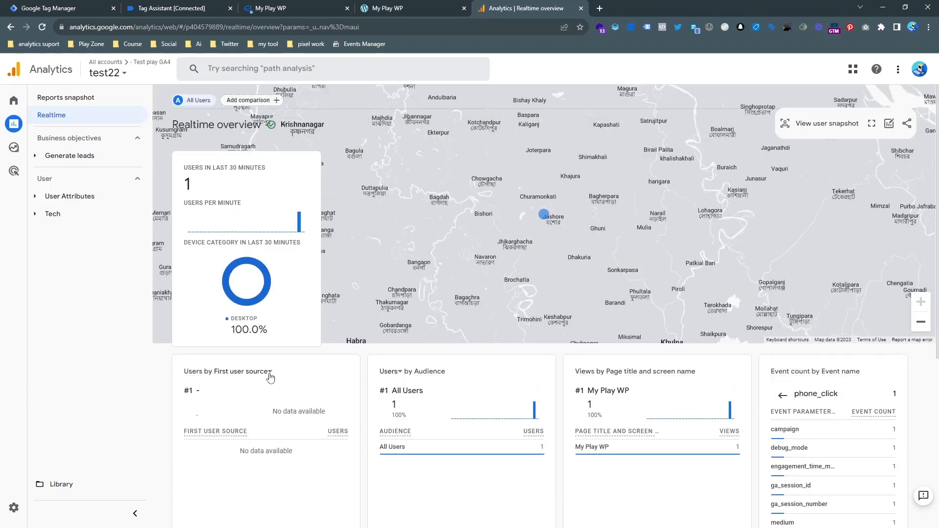
{"action": "left_click", "coordinate": [59, 8]}
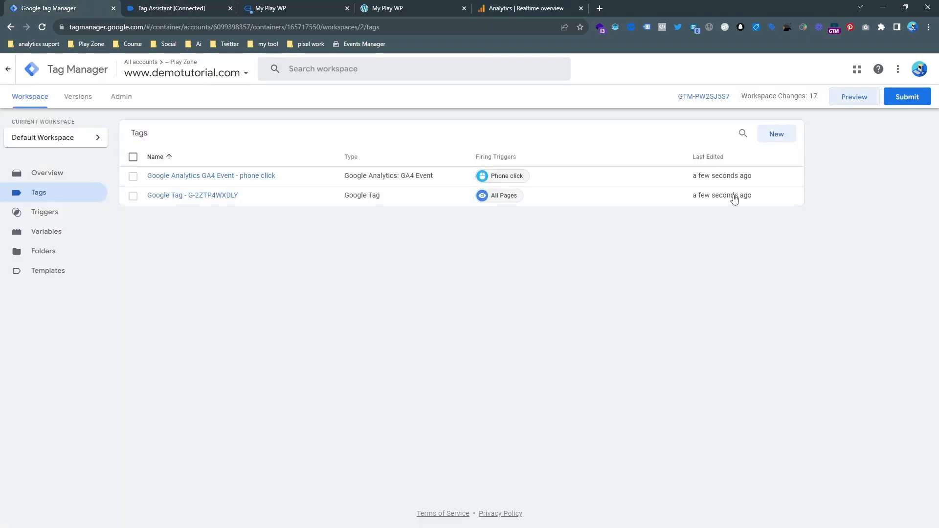
Open the Submit Changes panel for the workspace.
{"action": "left_click", "coordinate": [922, 95]}
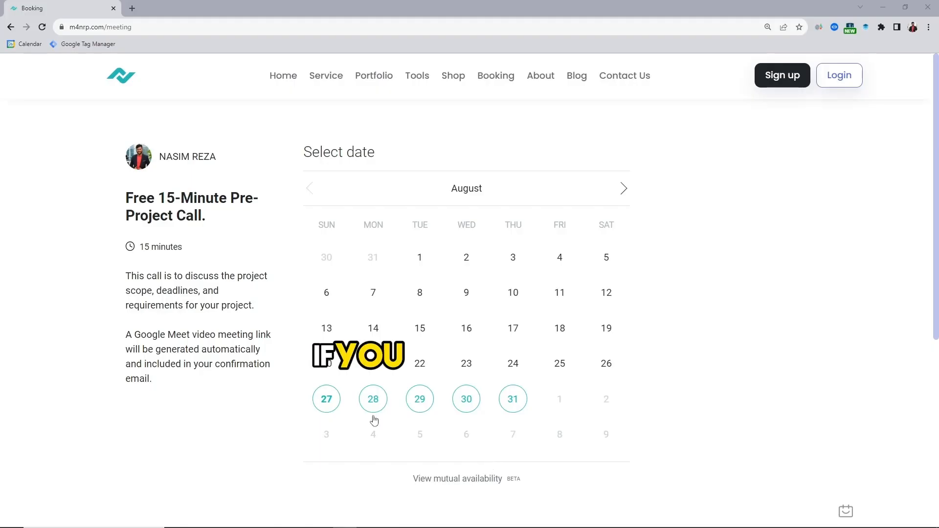
Pick Monday, August 28 and the 1:15 am slot, leaving the time zone unchanged.
{"action": "left_click", "coordinate": [373, 400]}
{"action": "left_click", "coordinate": [702, 190]}
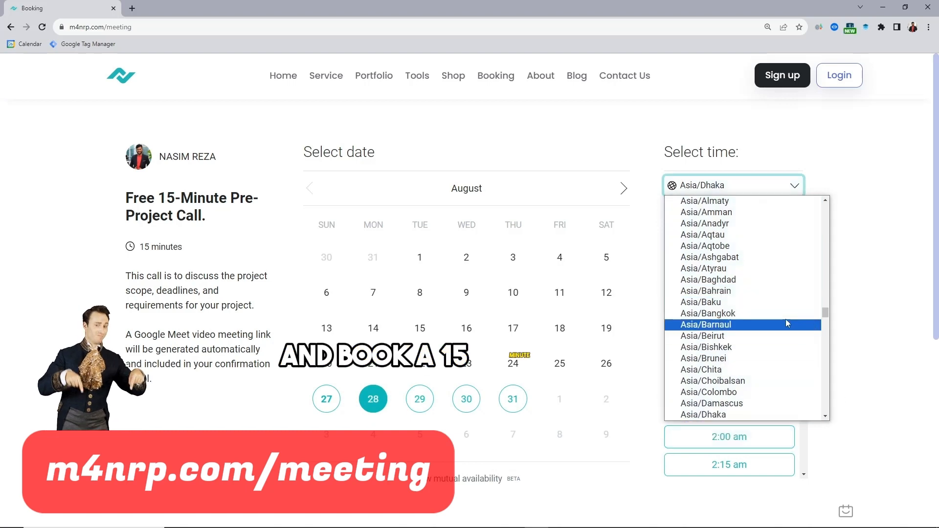
{"action": "left_click", "coordinate": [876, 207]}
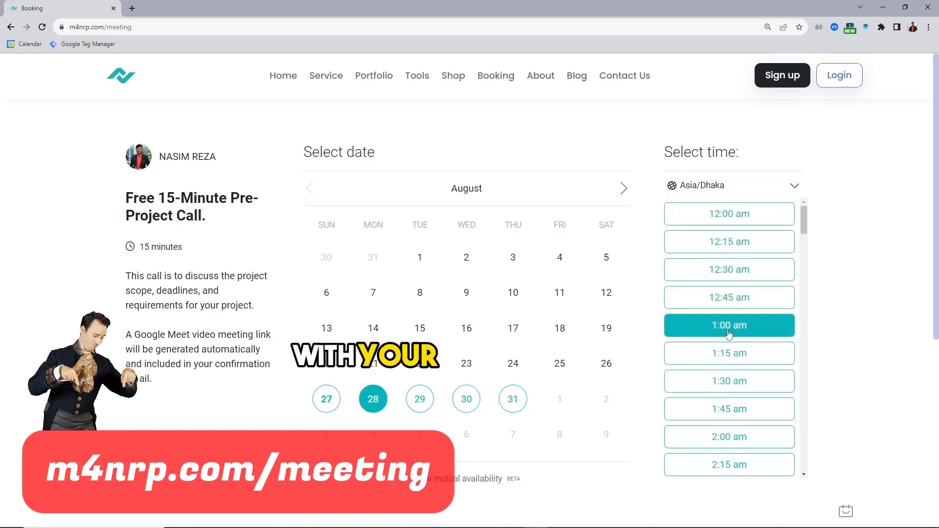
{"action": "left_click", "coordinate": [736, 353]}
Fill in name and e-mail, enter 'asd' as the problem, and tick YouTube Channel.
{"action": "type", "text": "your name"}
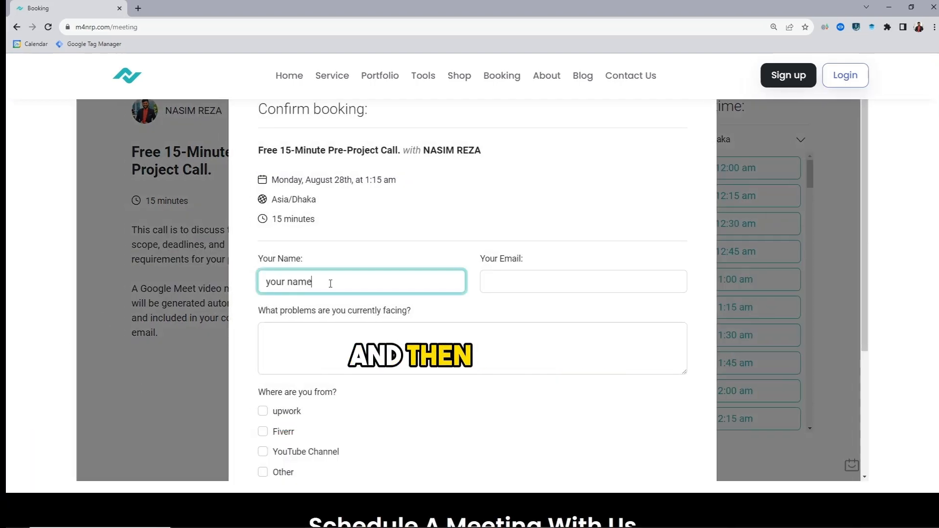
{"action": "key", "text": "Tab"}
{"action": "type", "text": "your email"}
{"action": "left_click", "coordinate": [295, 352]}
{"action": "type", "text": "asd"}
{"action": "scroll", "coordinate": [289, 392], "scroll_direction": "down", "scroll_amount": 1}
{"action": "left_click", "coordinate": [293, 403]}
{"action": "scroll", "coordinate": [293, 391], "scroll_direction": "down", "scroll_amount": 3}
{"action": "left_click", "coordinate": [343, 360]}
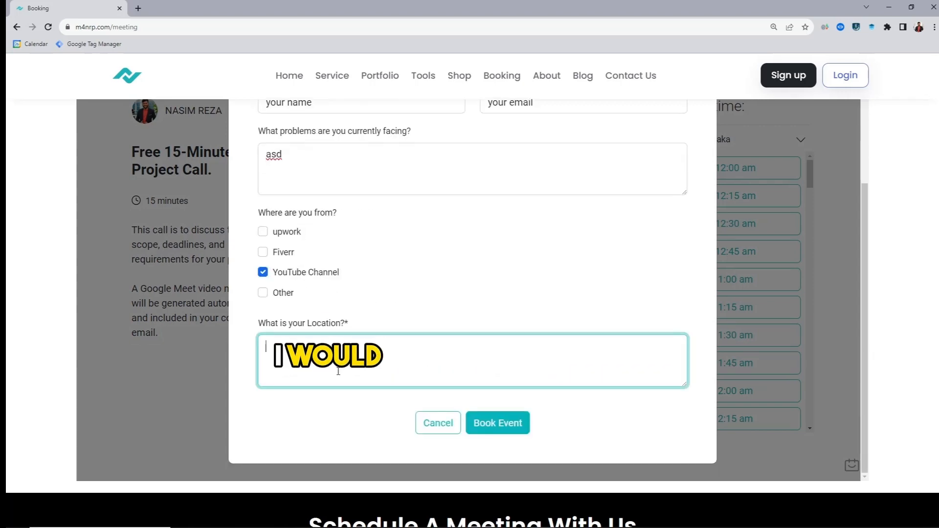